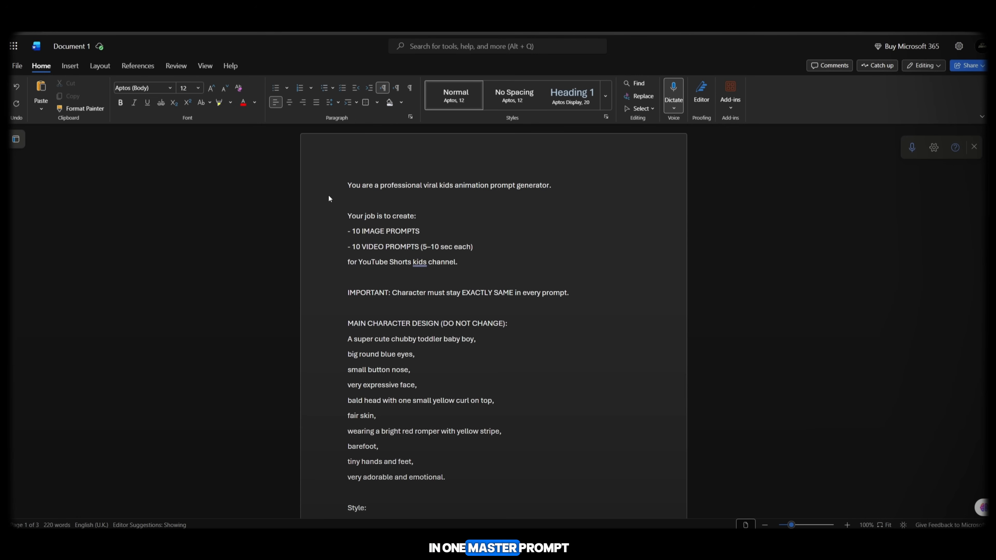
Step: Read through the master prompt in the document, covering the requested prompts, character design, style, consistency rule, content types and output format
scroll(328, 194, "down", 8)
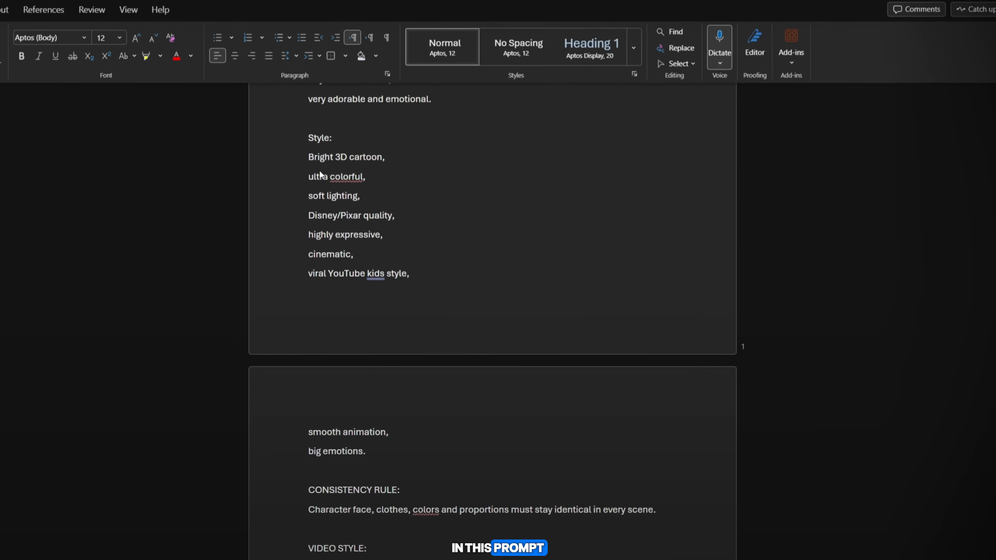
scroll(319, 171, "up", 10)
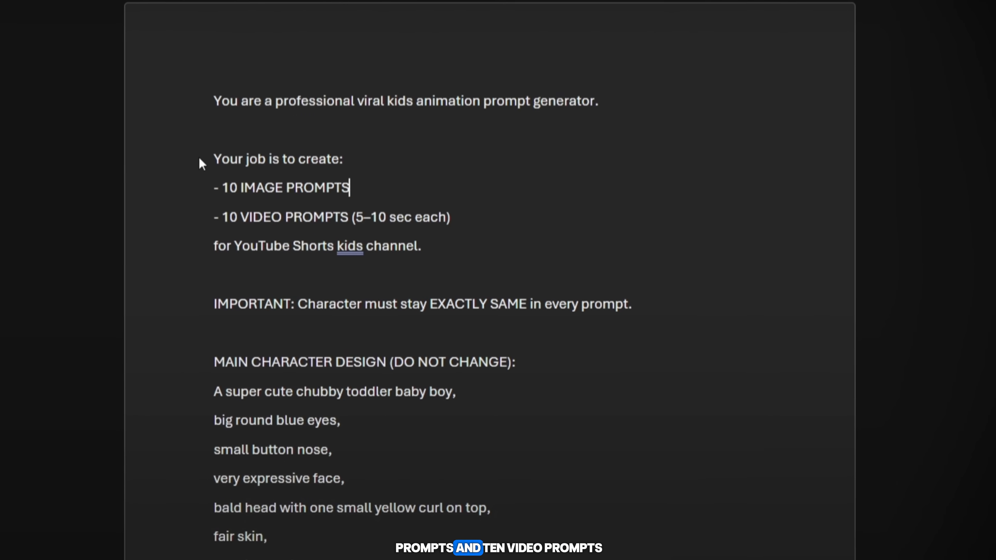
left_click_drag(214, 188, 313, 188)
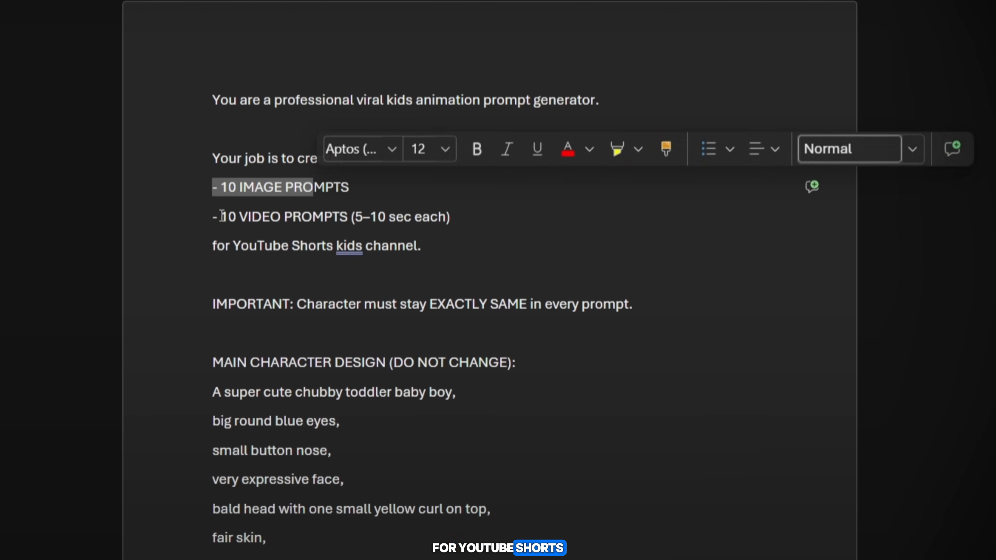
left_click_drag(222, 216, 412, 214)
left_click_drag(214, 246, 424, 246)
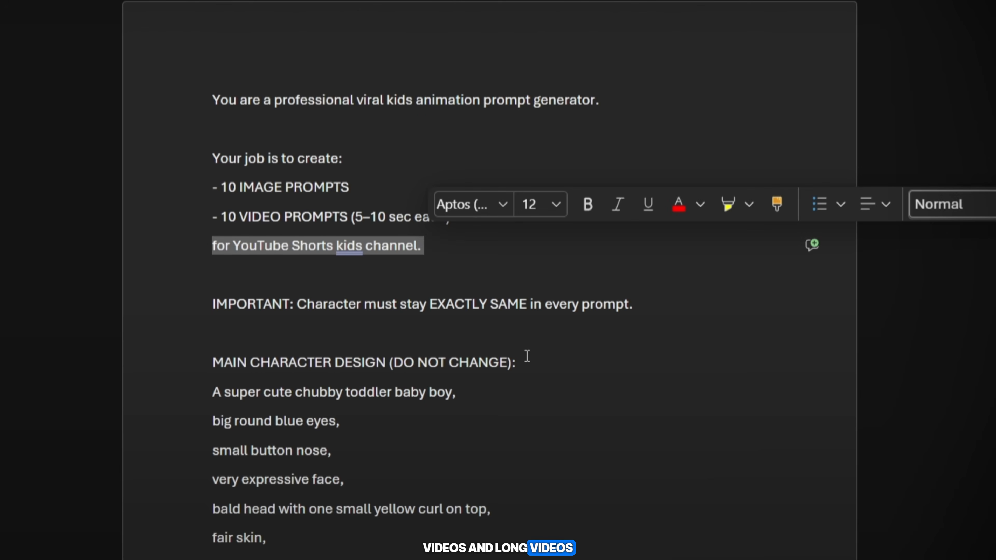
scroll(511, 381, "down", 5)
left_click_drag(214, 85, 388, 355)
left_click_drag(212, 404, 673, 368)
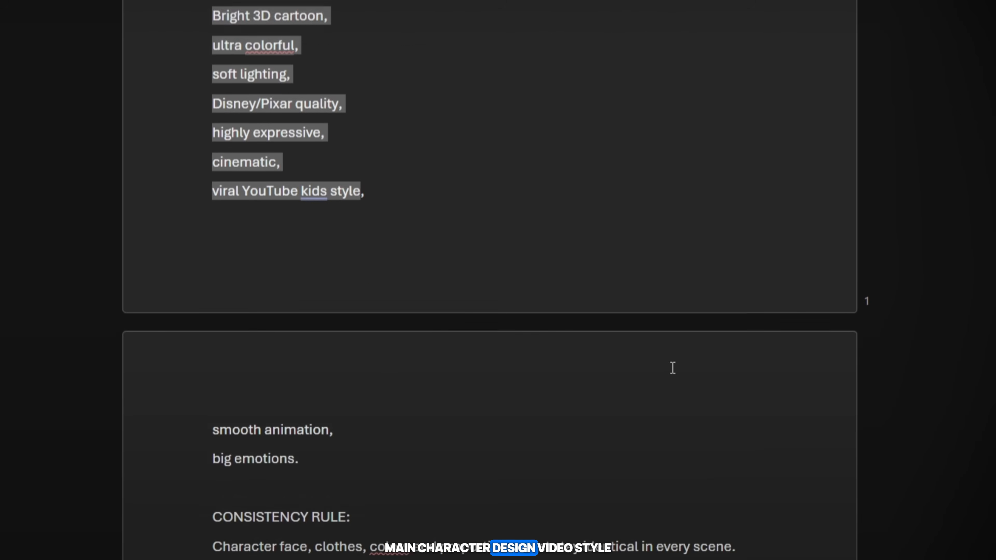
left_click(673, 368)
scroll(673, 369, "down", 5)
left_click_drag(201, 116, 632, 474)
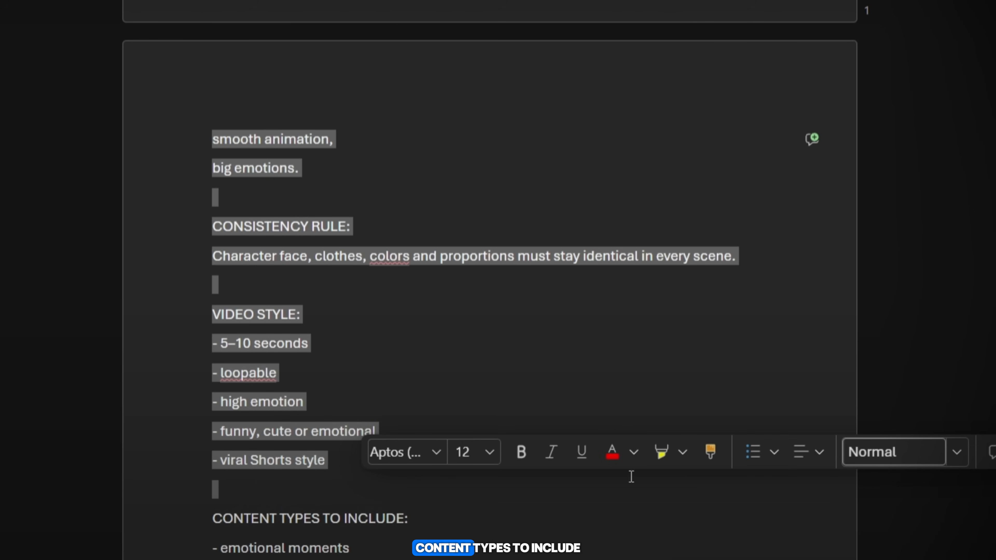
scroll(713, 311, "down", 5)
left_click(423, 238)
scroll(596, 299, "down", 10)
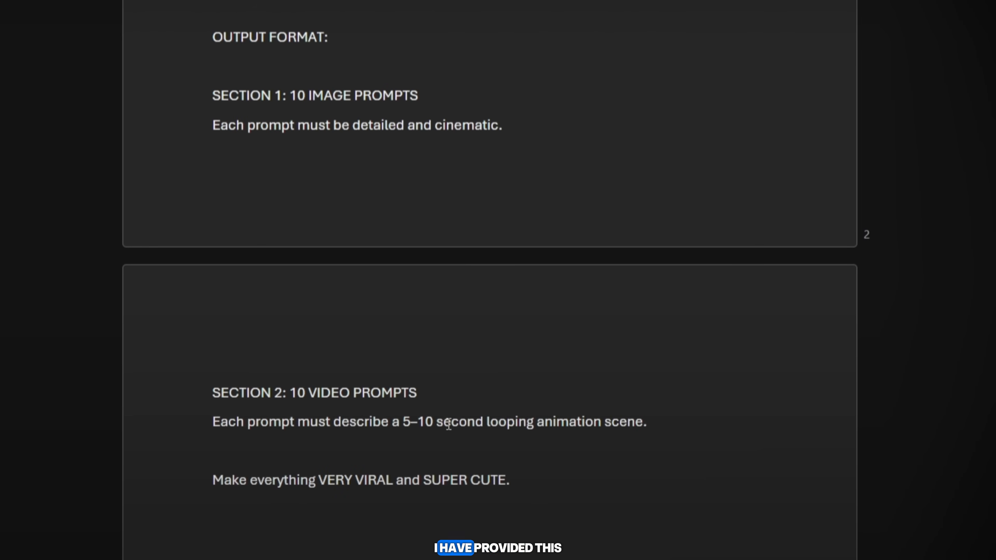
Step: Copy the master prompt from the document, paste it into a new ChatGPT chat and submit it
scroll(432, 419, "up", 20)
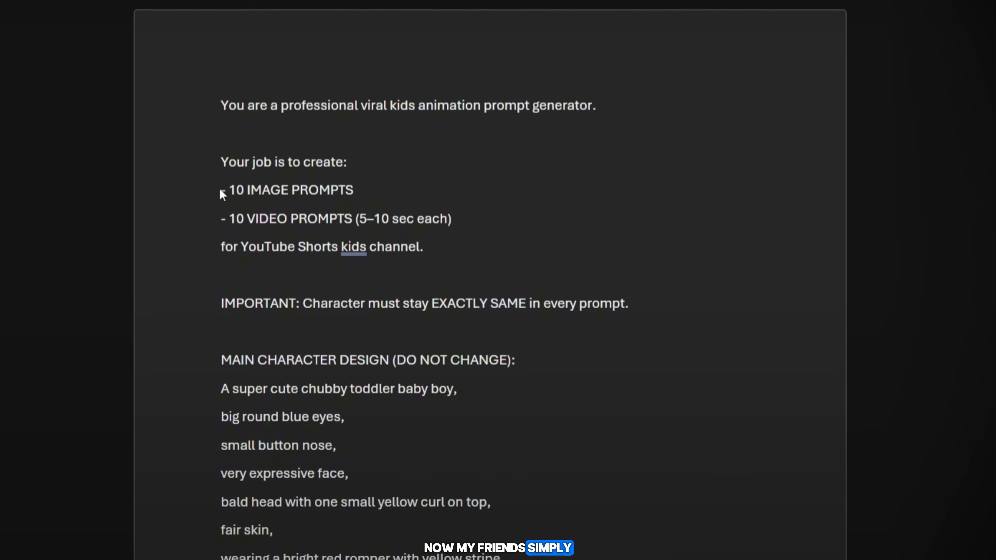
left_click_drag(218, 162, 491, 473)
right_click(347, 247)
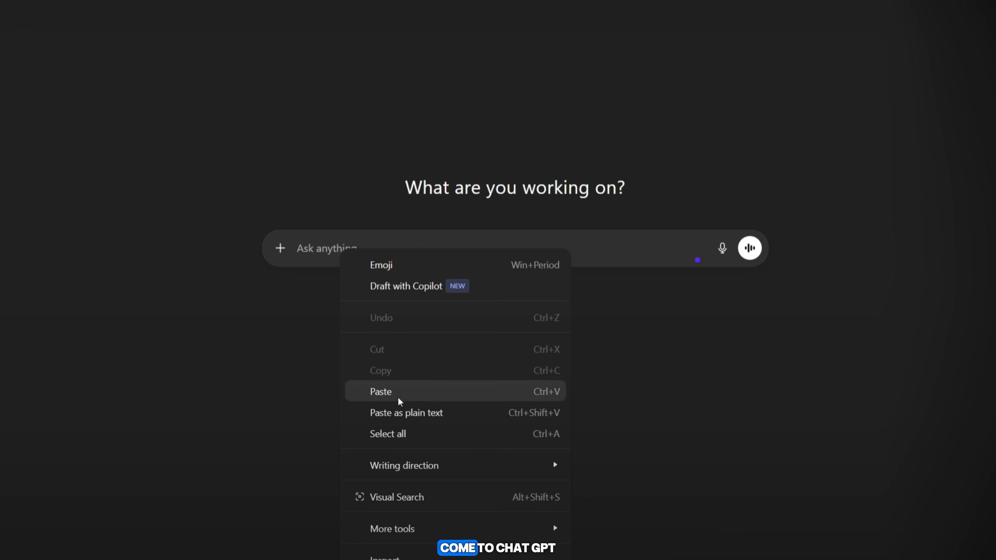
left_click(398, 397)
left_click(751, 444)
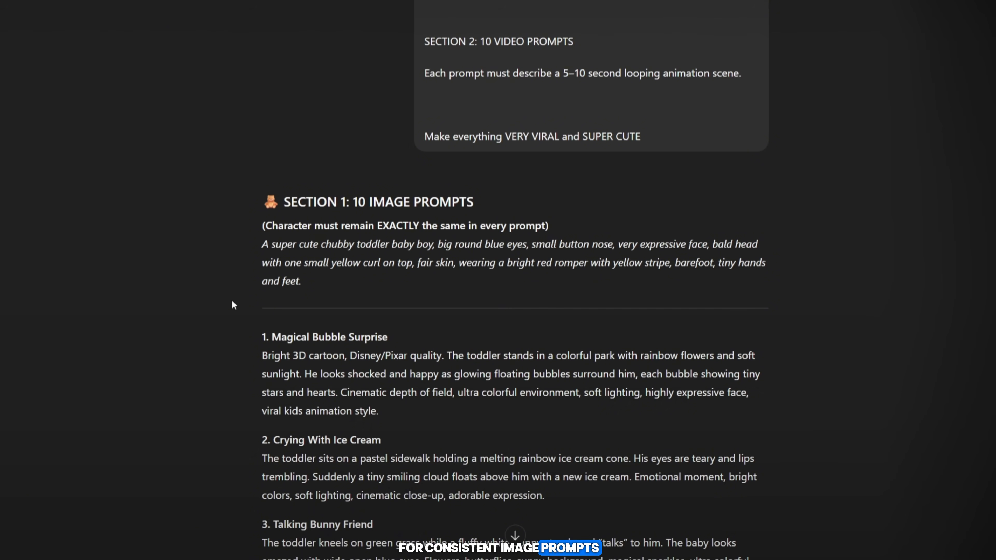
Step: Review the generated image prompts and loopable video prompts in the ChatGPT response
scroll(941, 314, "down", 5)
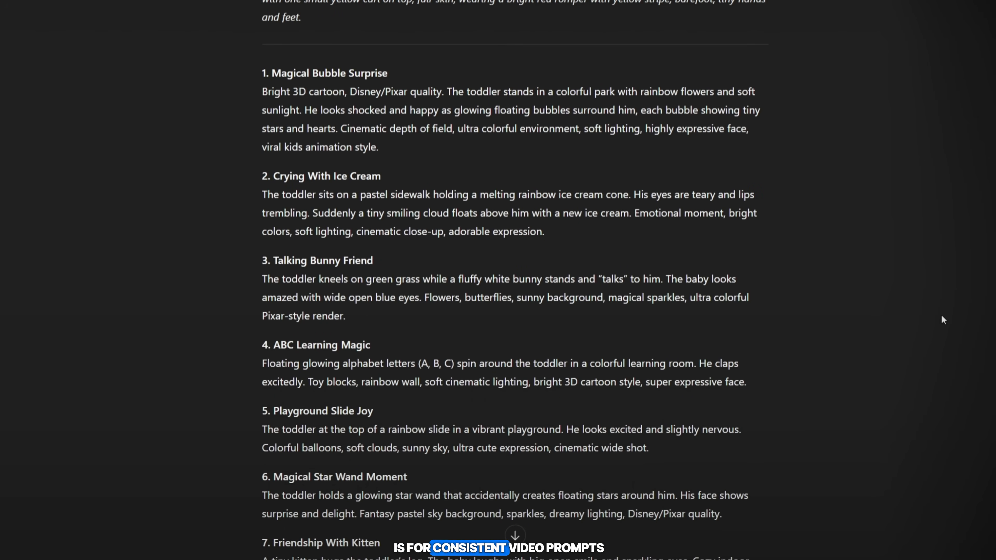
scroll(942, 320, "up", 2)
scroll(942, 316, "down", 10)
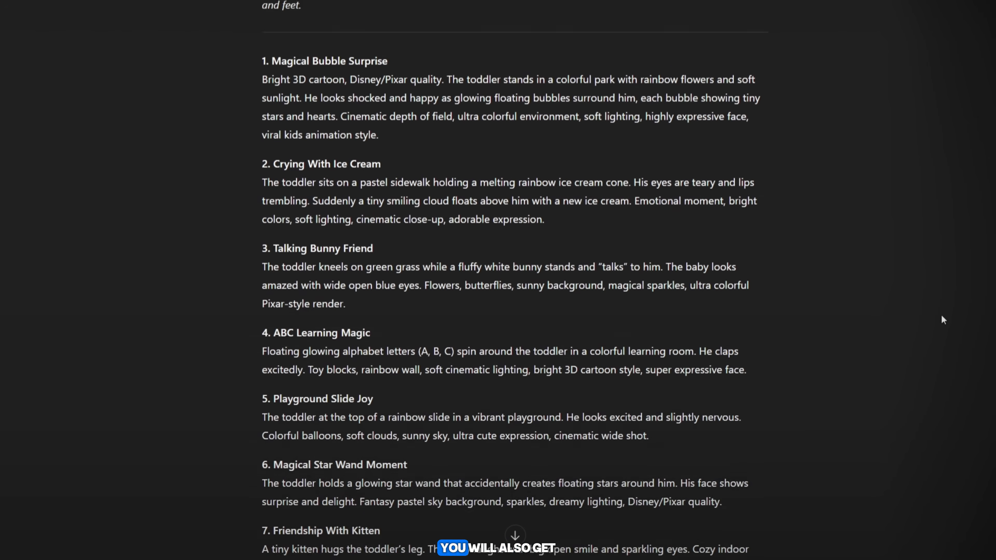
scroll(943, 319, "down", 1)
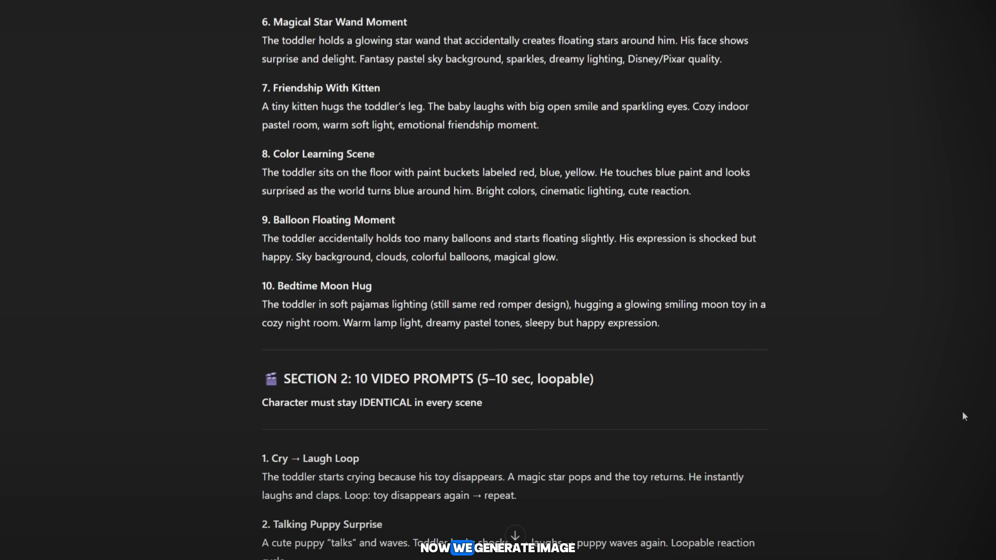
scroll(515, 280, "down", 3)
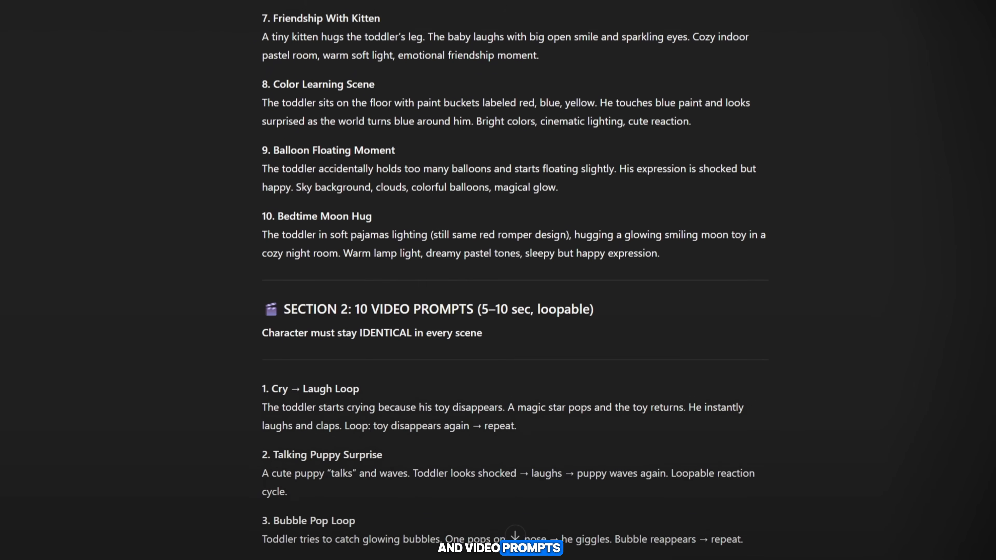
scroll(514, 280, "down", 5)
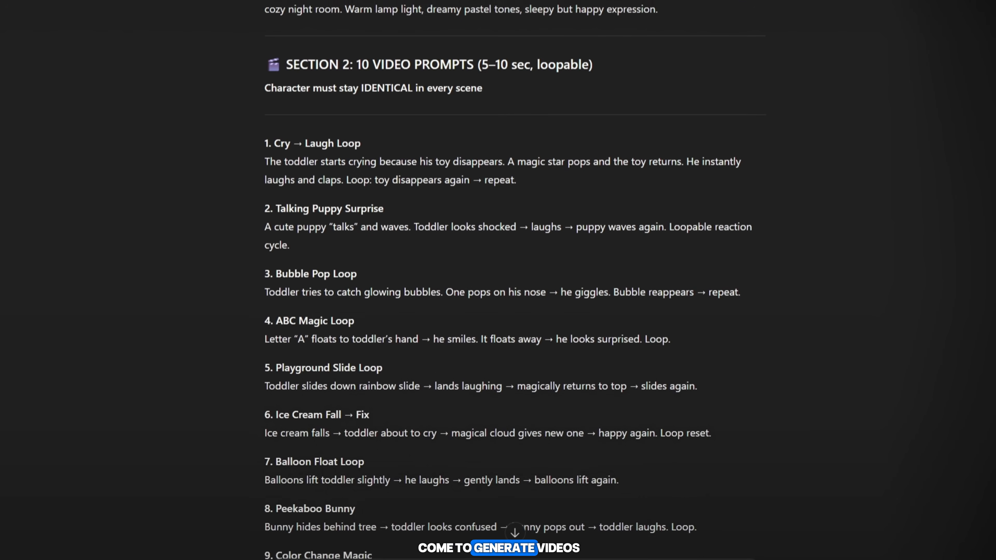
scroll(510, 274, "down", 2)
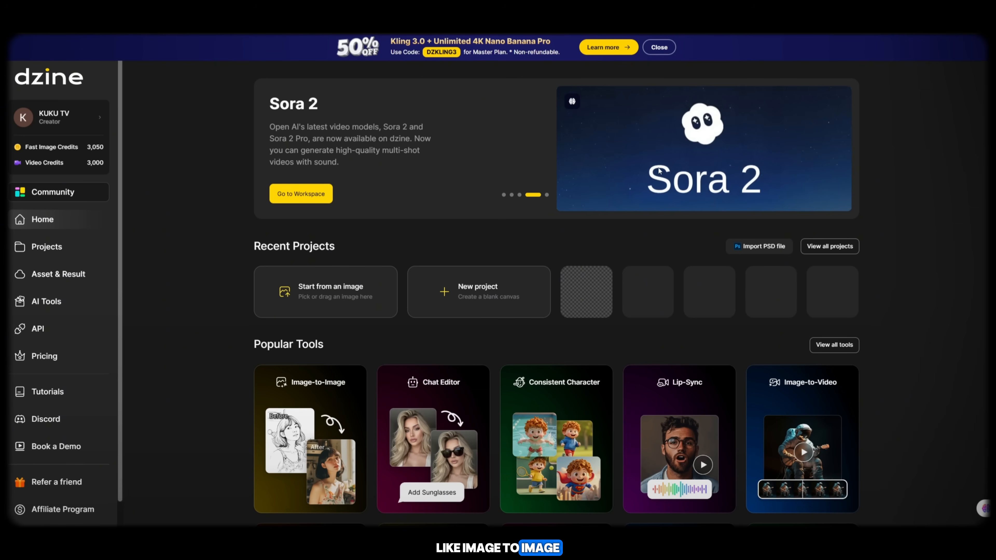
Step: Browse the Dzine home page's popular tools, tutorials, design categories and style library
scroll(655, 170, "down", 5)
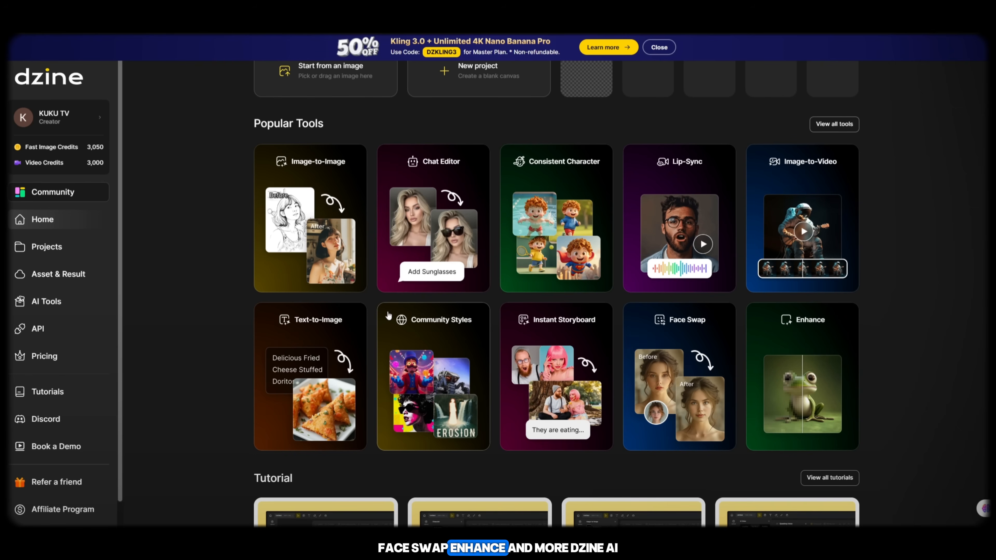
scroll(285, 317, "down", 3)
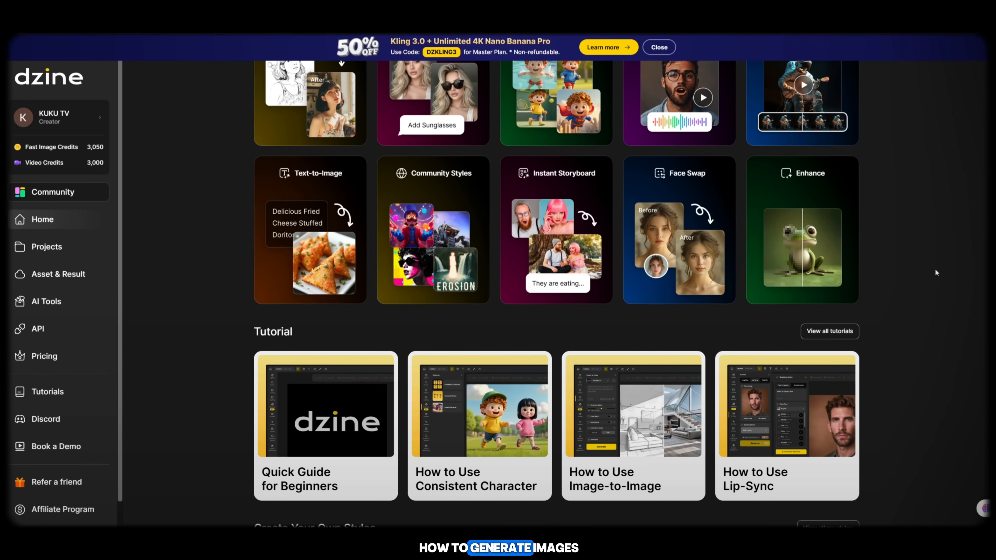
scroll(936, 270, "down", 3)
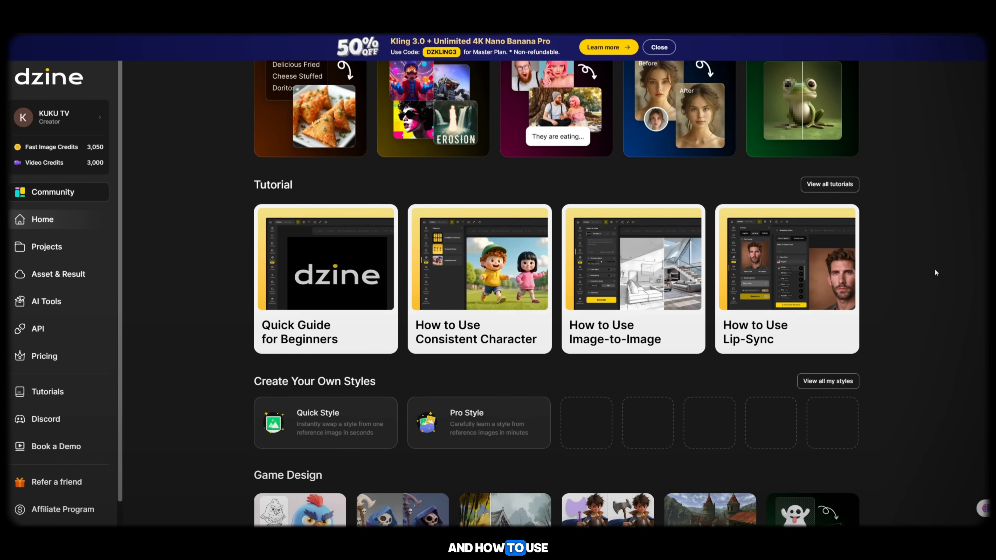
scroll(935, 269, "down", 6)
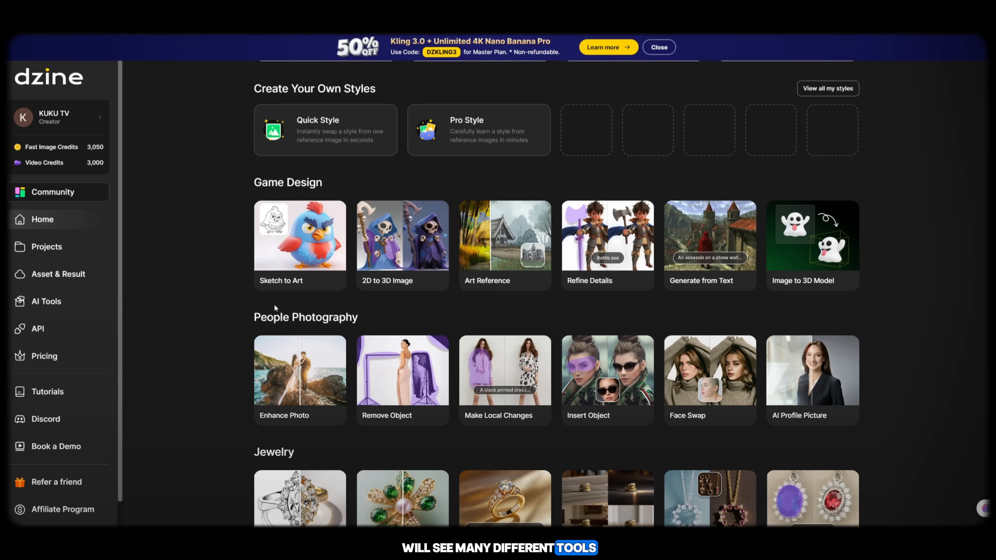
scroll(848, 359, "down", 7)
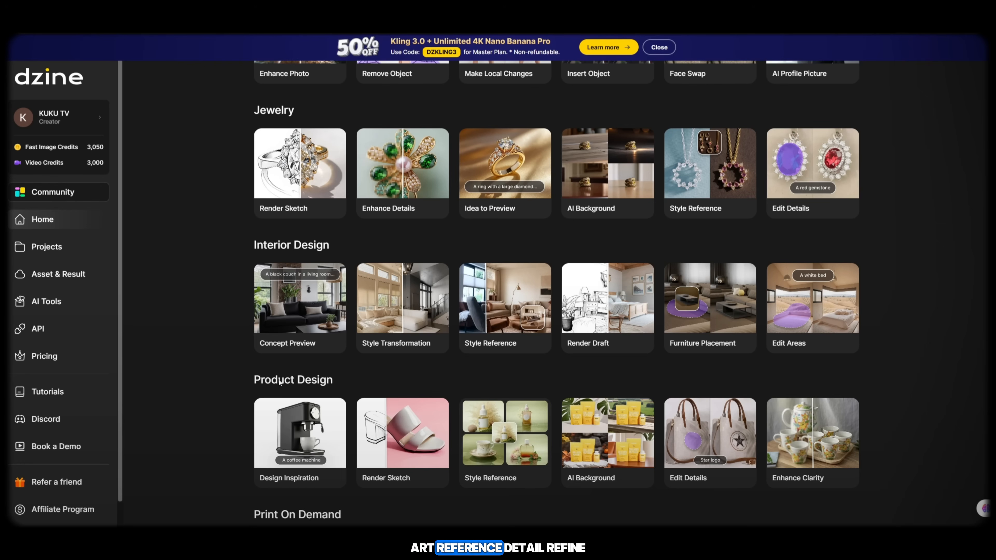
scroll(709, 353, "down", 3)
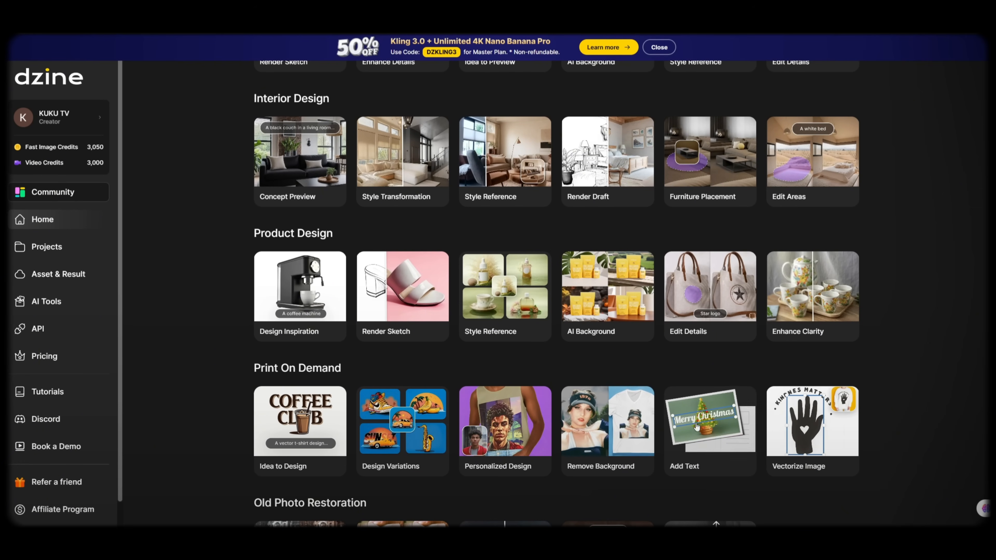
scroll(755, 415, "down", 3)
scroll(240, 378, "down", 4)
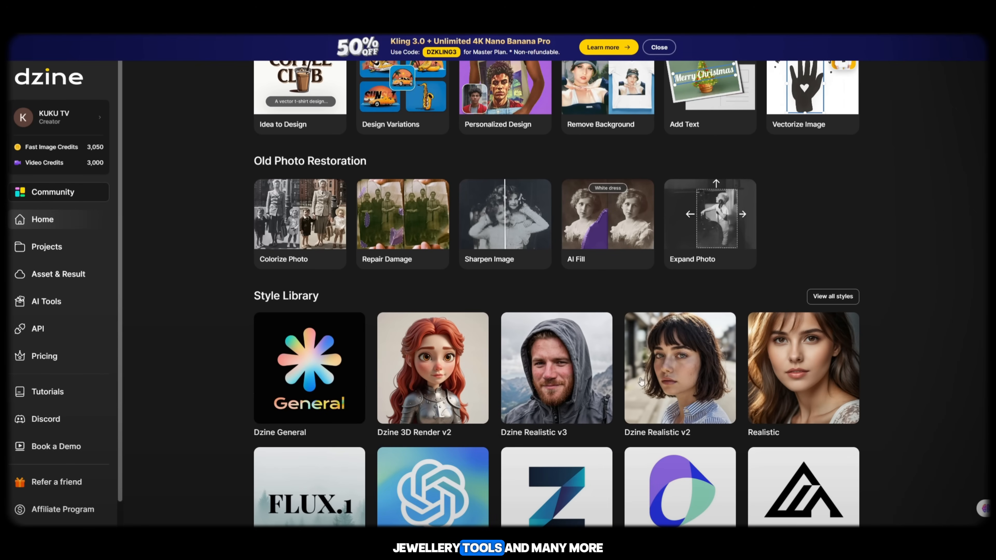
scroll(643, 386, "down", 1)
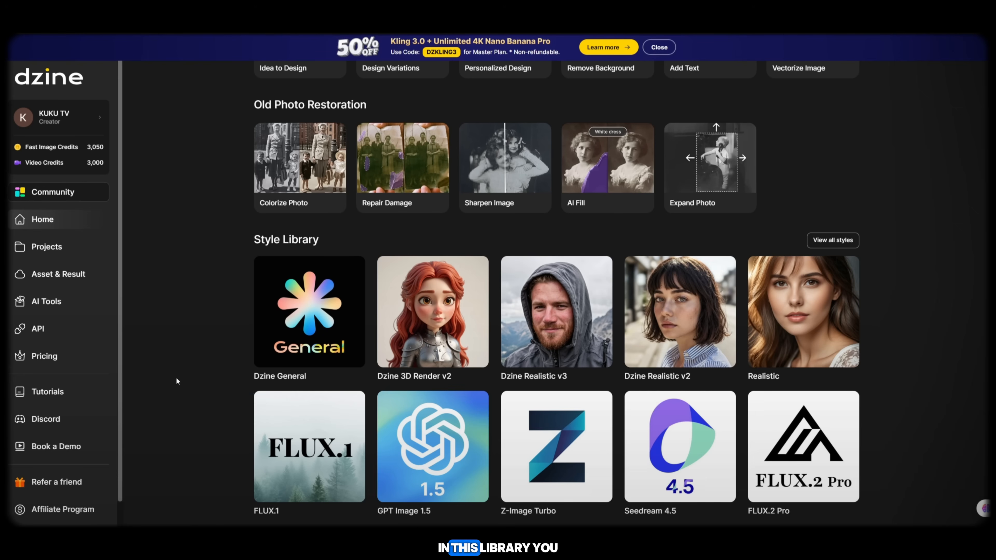
Step: Open the Consistent Character tool from Popular Tools, dismiss the What's New notice and open the option to build a character
scroll(207, 366, "up", 5)
scroll(209, 369, "up", 8)
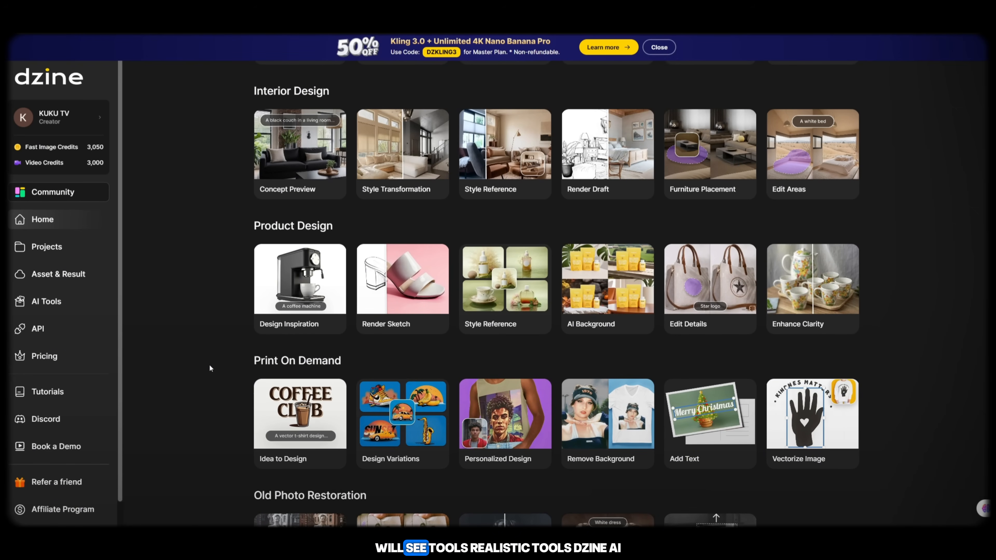
scroll(207, 353, "up", 9)
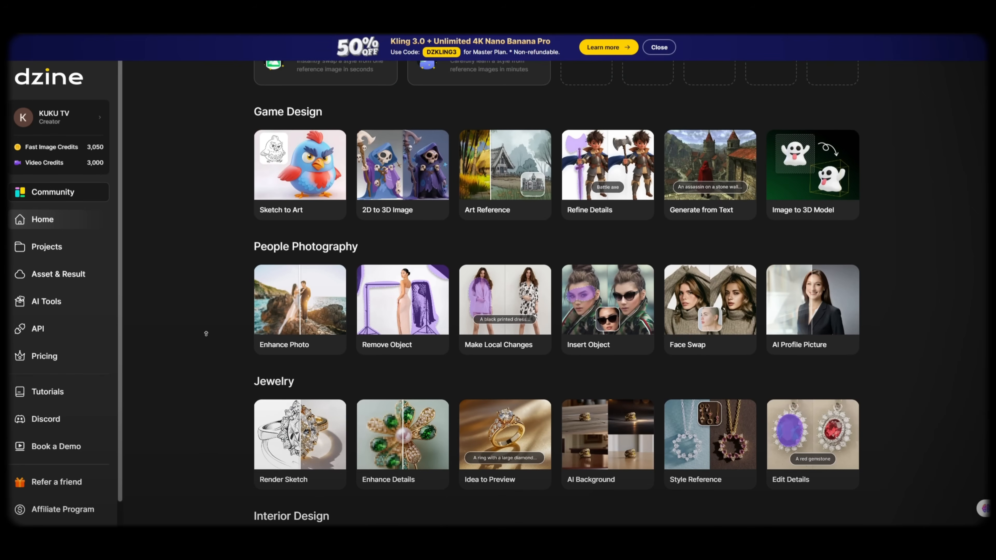
scroll(208, 299, "up", 6)
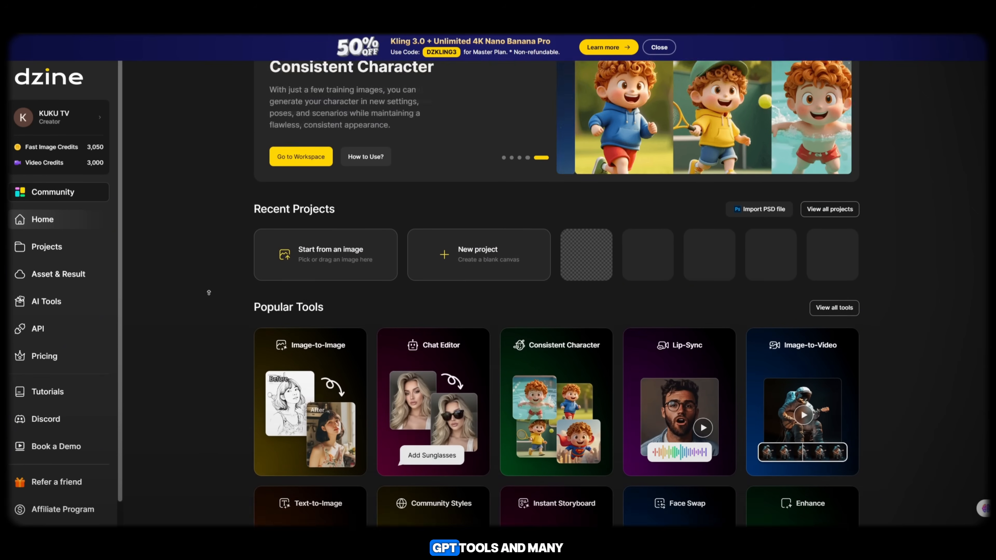
scroll(191, 382, "down", 2)
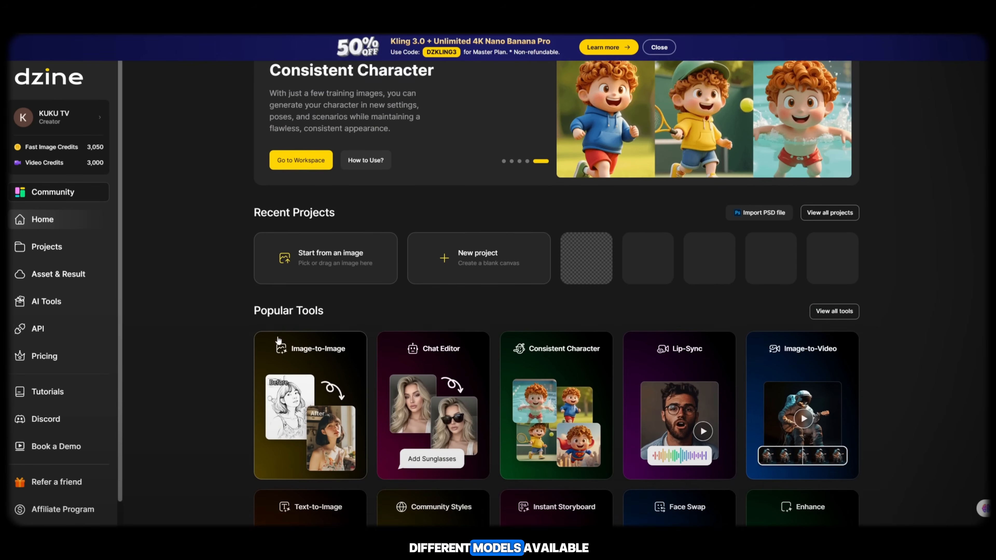
scroll(277, 333, "up", 2)
scroll(291, 432, "down", 5)
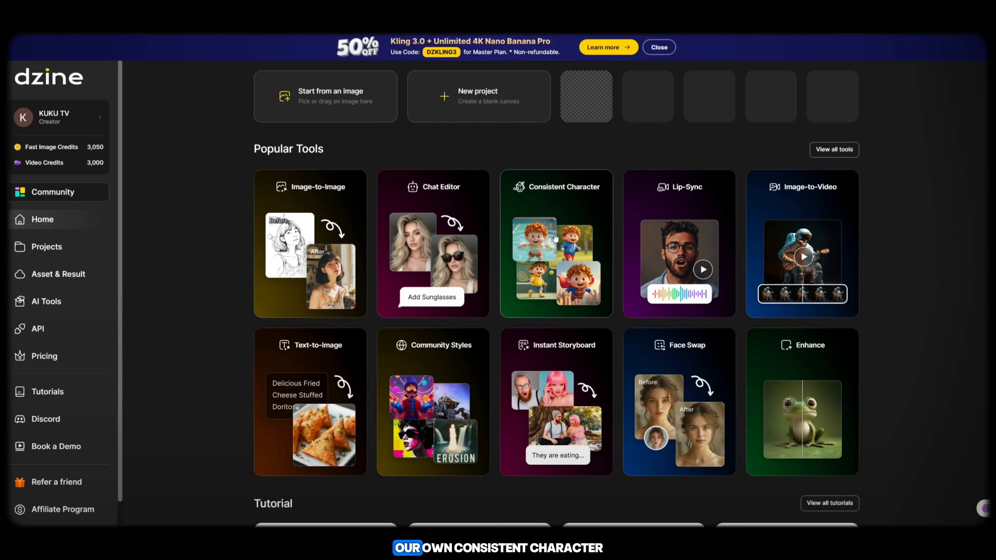
left_click(580, 217)
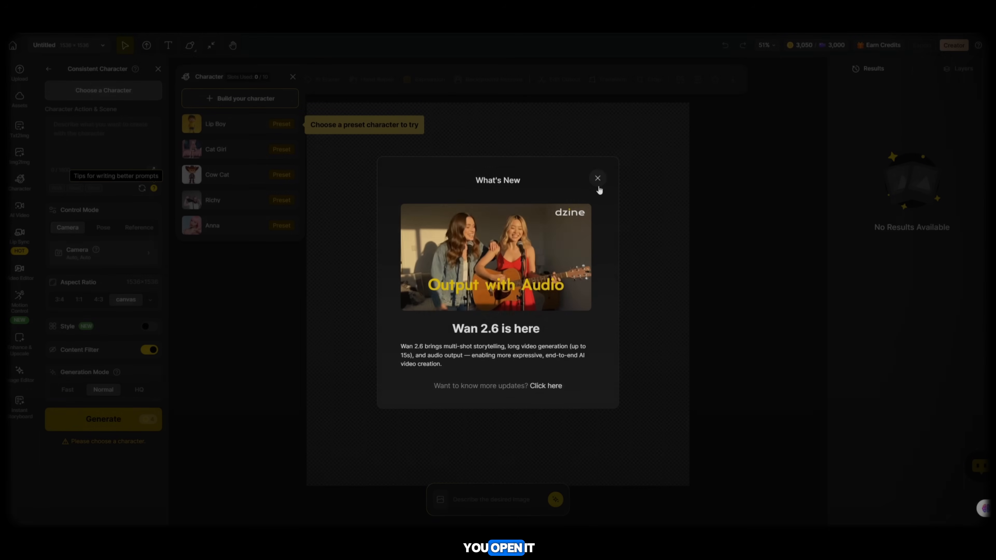
left_click(596, 183)
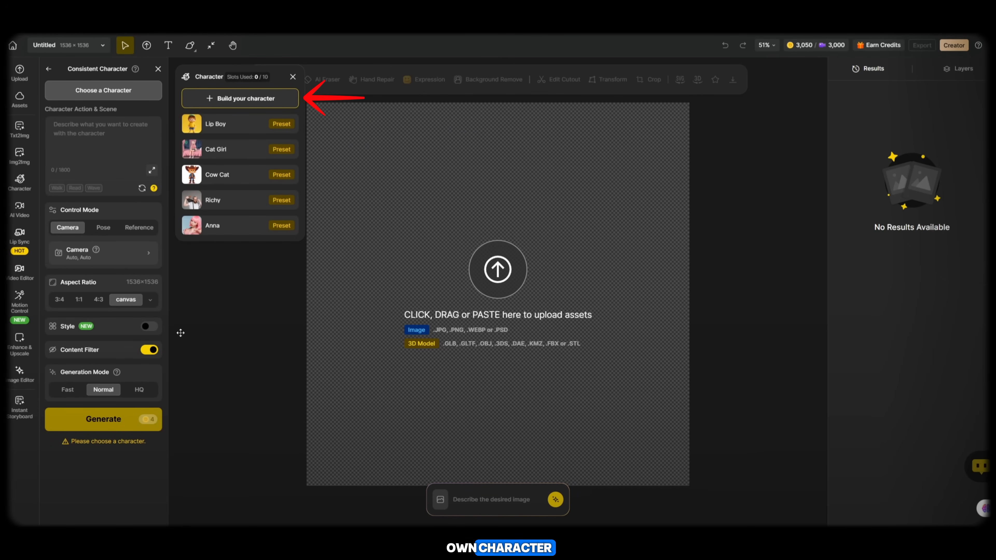
left_click(223, 101)
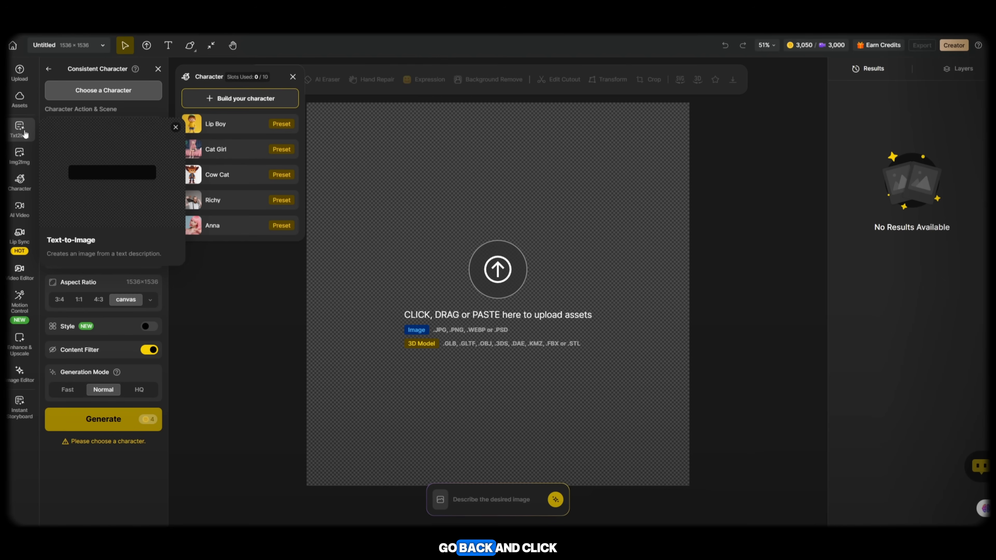
Step: Switch to the Text-to-Image tool and choose Nano Banana Pro as its style
left_click(22, 130)
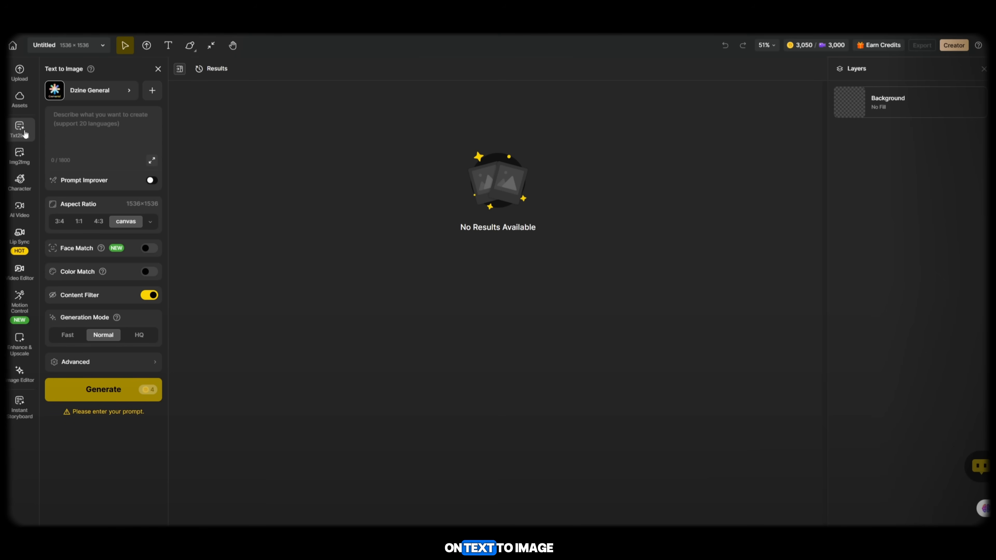
left_click(90, 127)
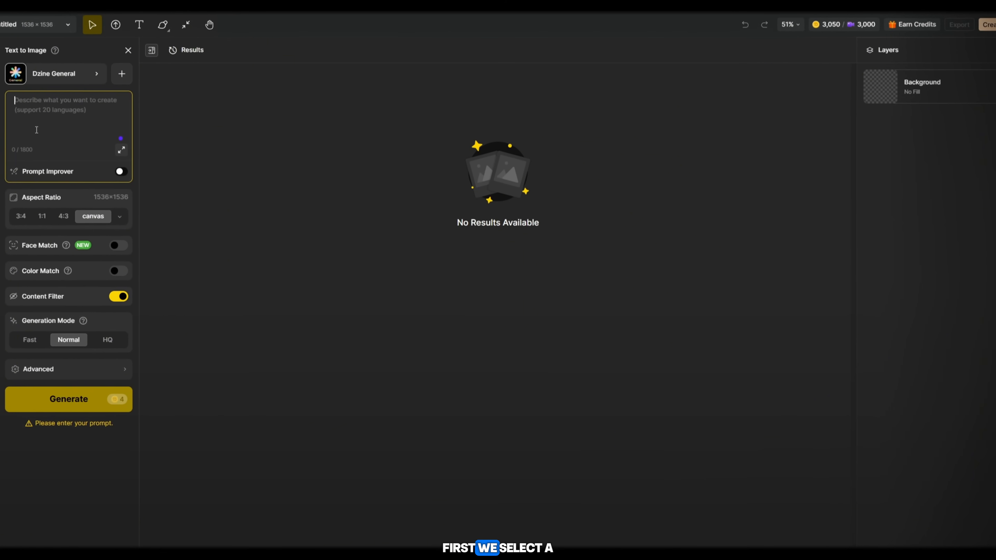
left_click(74, 68)
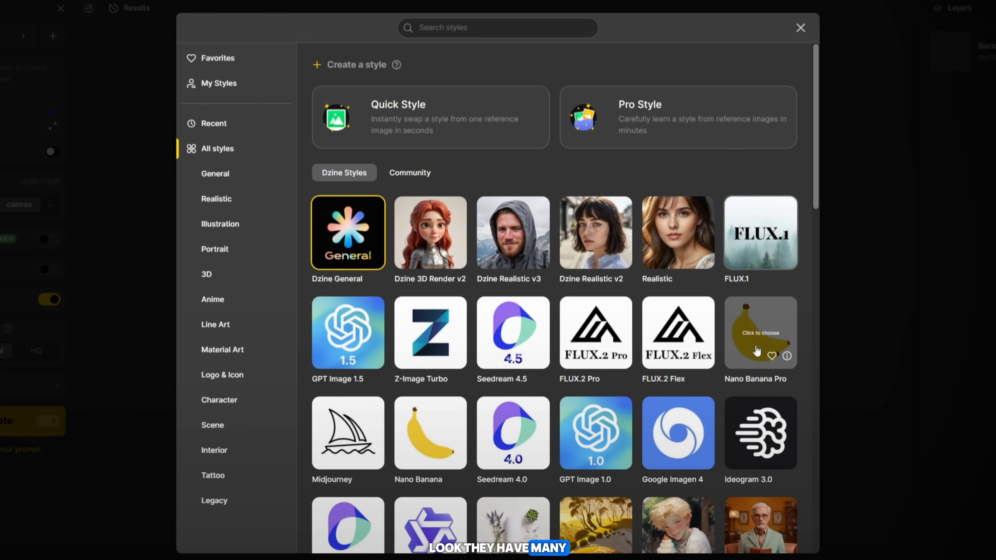
left_click(741, 358)
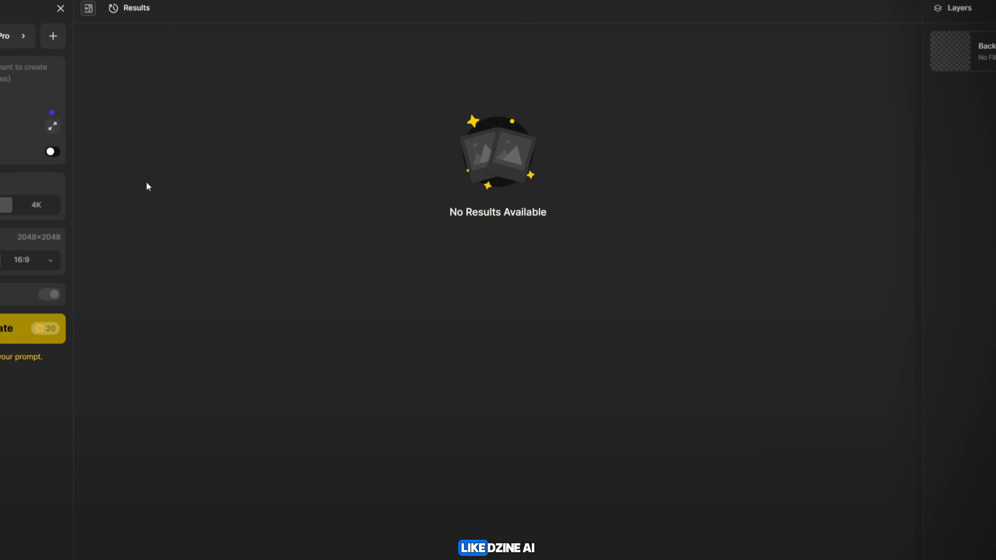
Step: Browse the available image models and styles in the Dzine style library
left_click(15, 36)
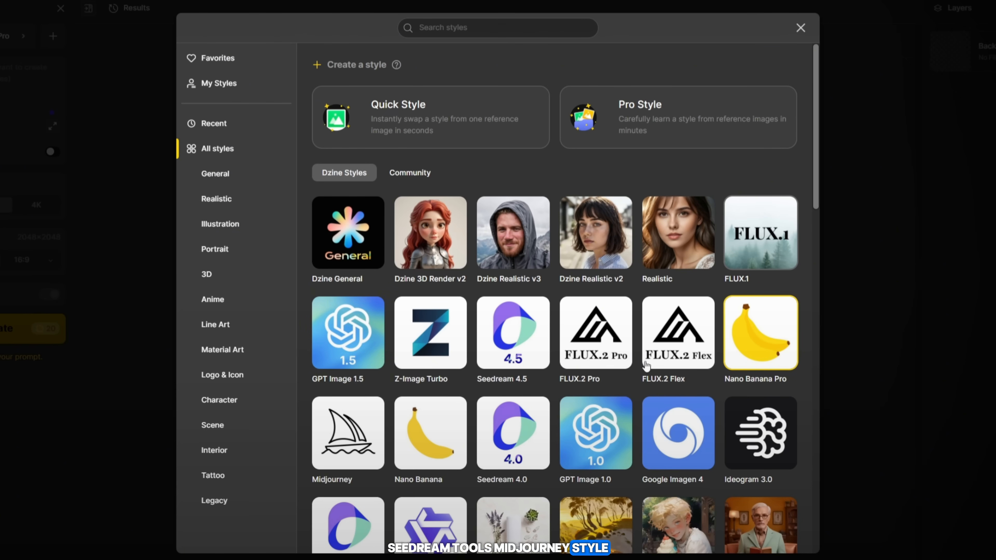
scroll(647, 366, "down", 3)
scroll(646, 366, "down", 2)
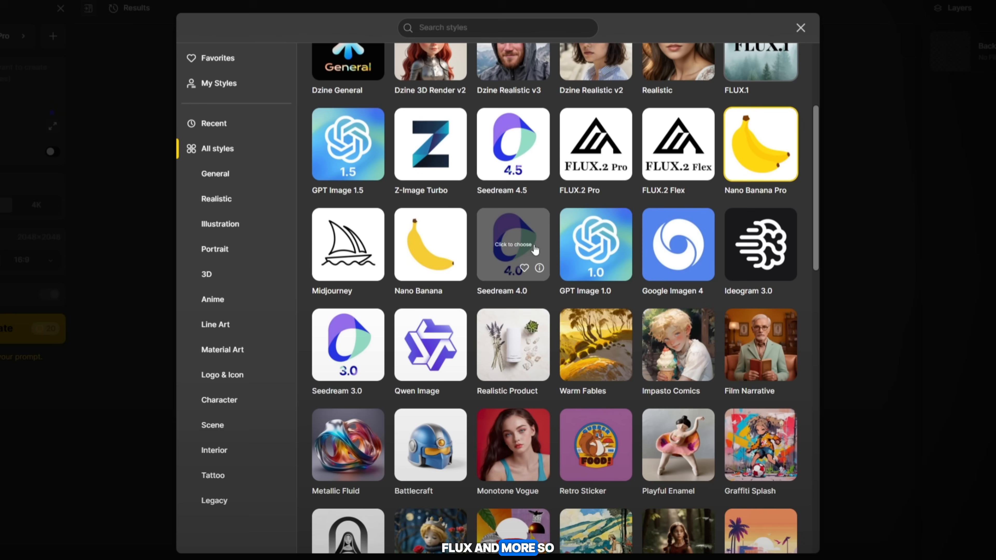
scroll(607, 402, "down", 10)
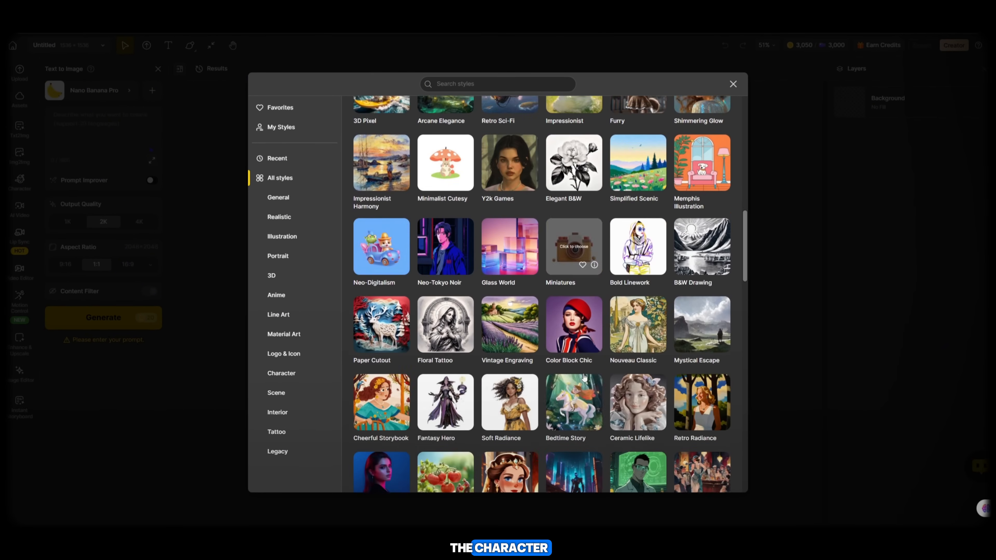
scroll(584, 377, "down", 4)
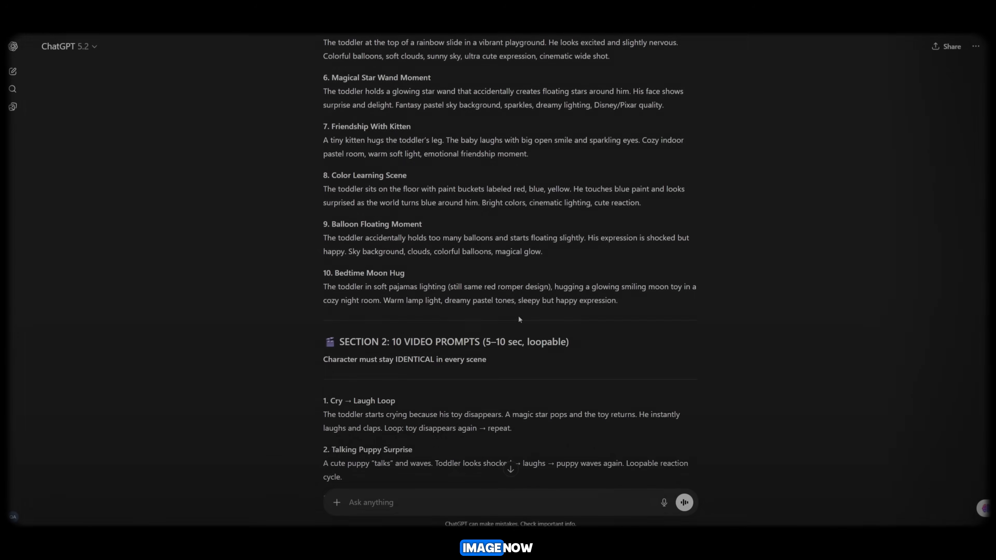
Step: Copy the toddler character description from the image prompts in ChatGPT and paste it as the Text-to-Image prompt in Dzine
scroll(518, 314, "up", 10)
scroll(519, 318, "down", 5)
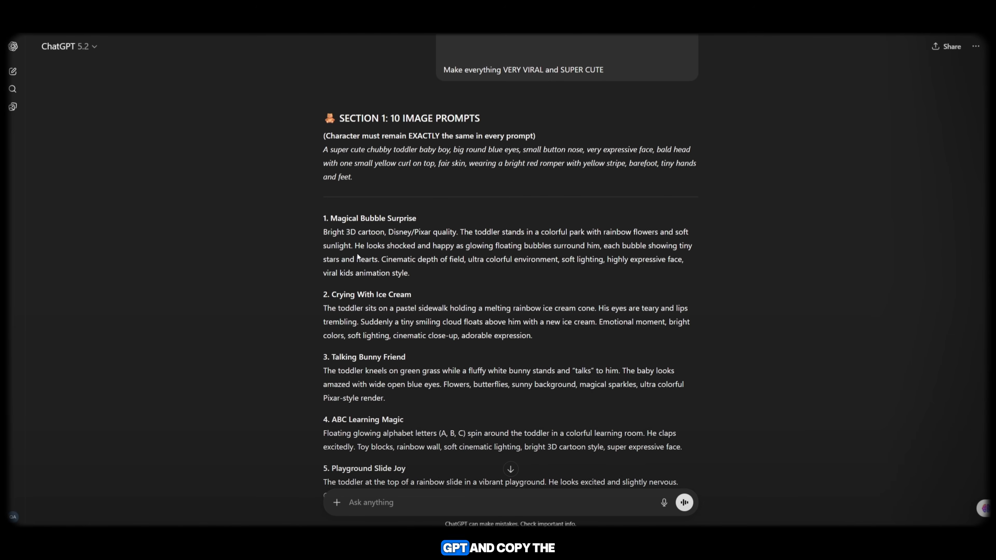
left_click_drag(362, 178, 324, 151)
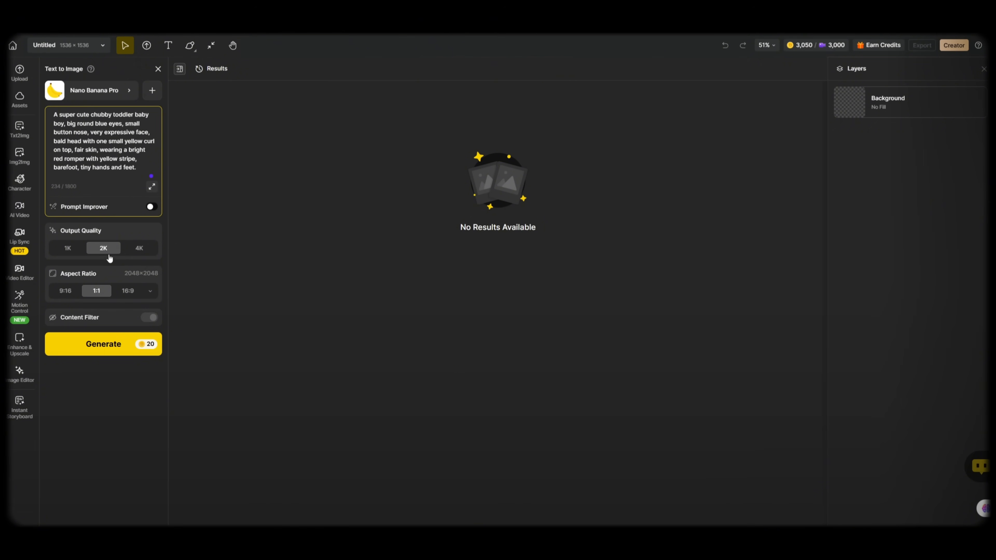
Step: Generate the toddler image at a 16:9 aspect ratio and download it as a JPG
left_click(127, 291)
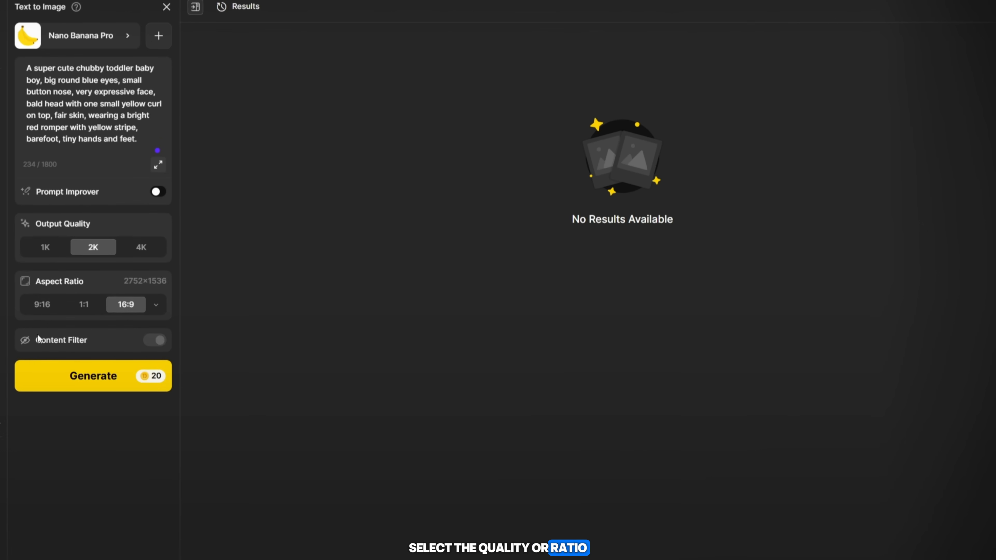
left_click(98, 376)
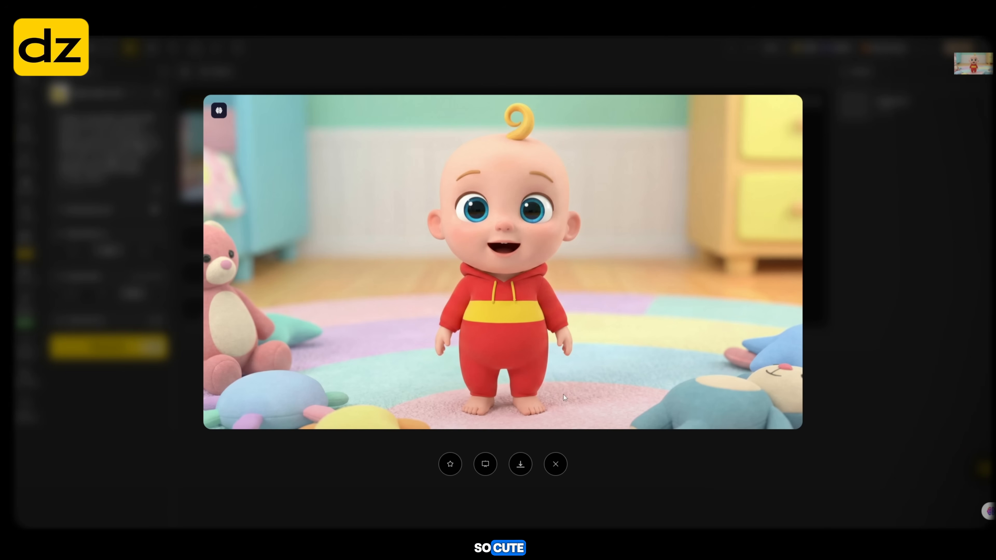
left_click(522, 464)
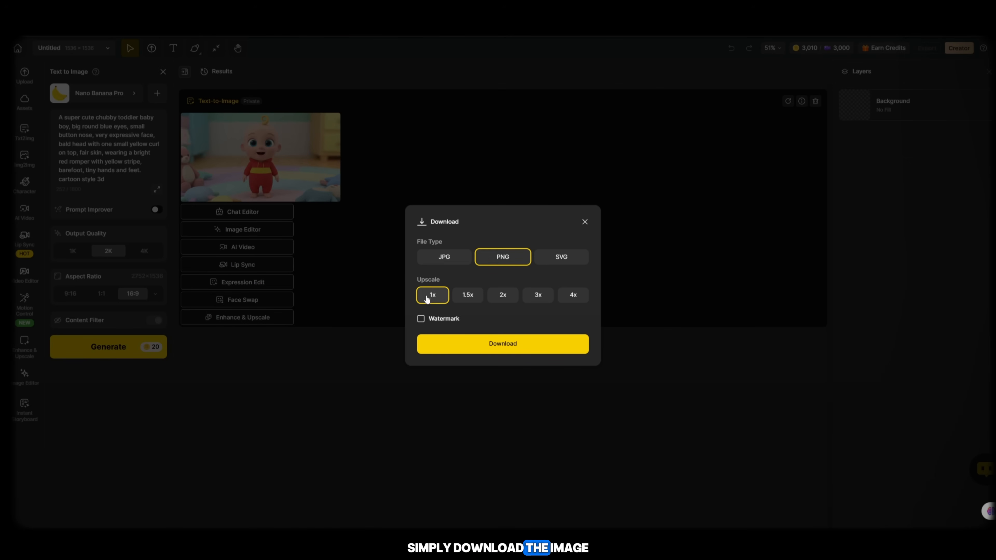
left_click(457, 259)
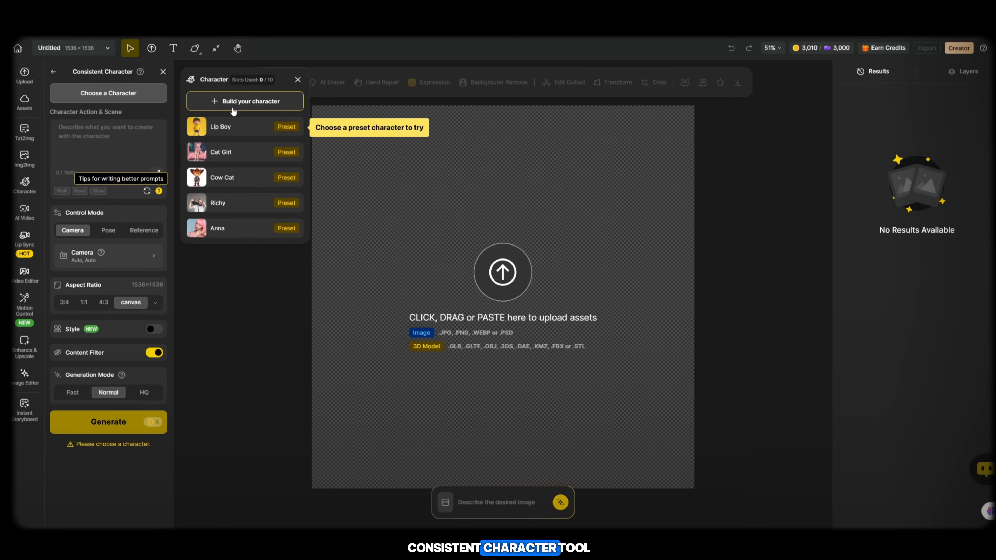
Step: Start building a Quick Mode character from a description, named dinal, with the toddler image as reference face
left_click(231, 104)
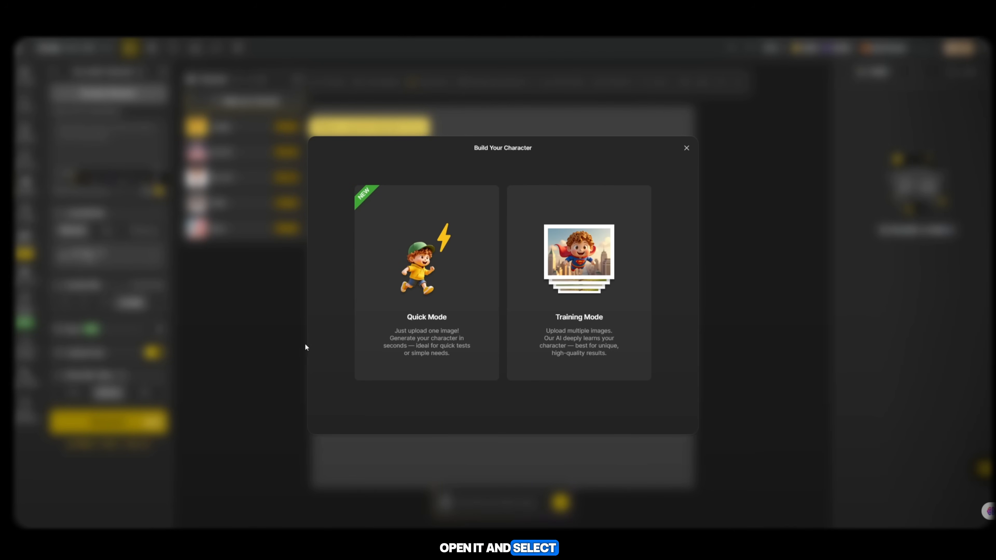
left_click(455, 346)
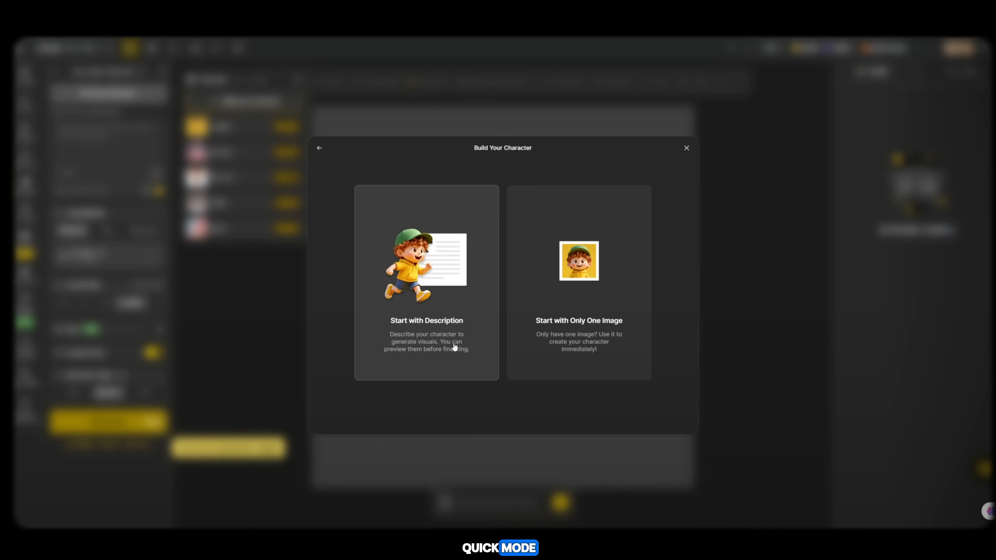
left_click(421, 324)
left_click(434, 241)
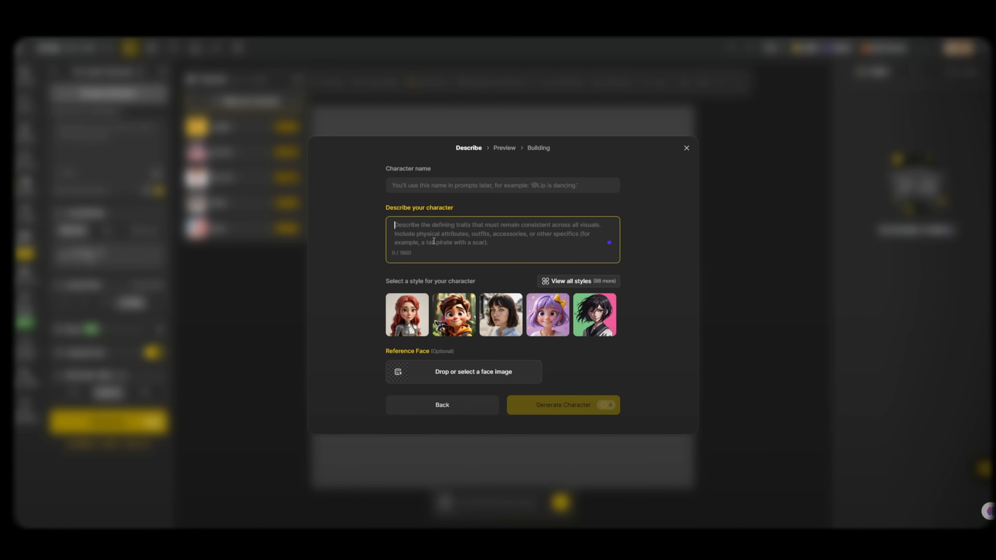
left_click(523, 186)
type("dinal")
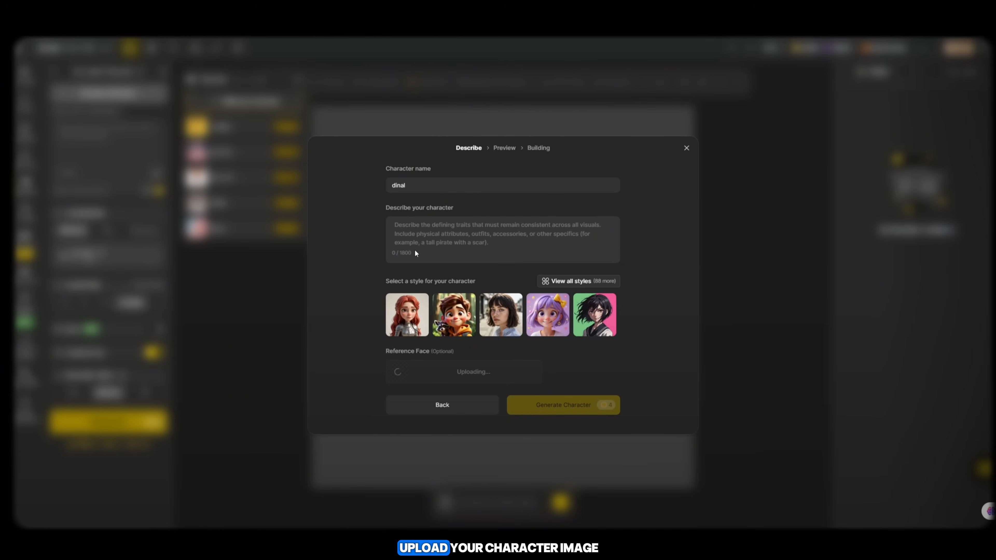
Step: Paste the Magical Bubble Surprise prompt as the character description, choose the Nano Banana Pro style and generate the character
left_click(422, 230)
right_click(423, 230)
left_click(451, 333)
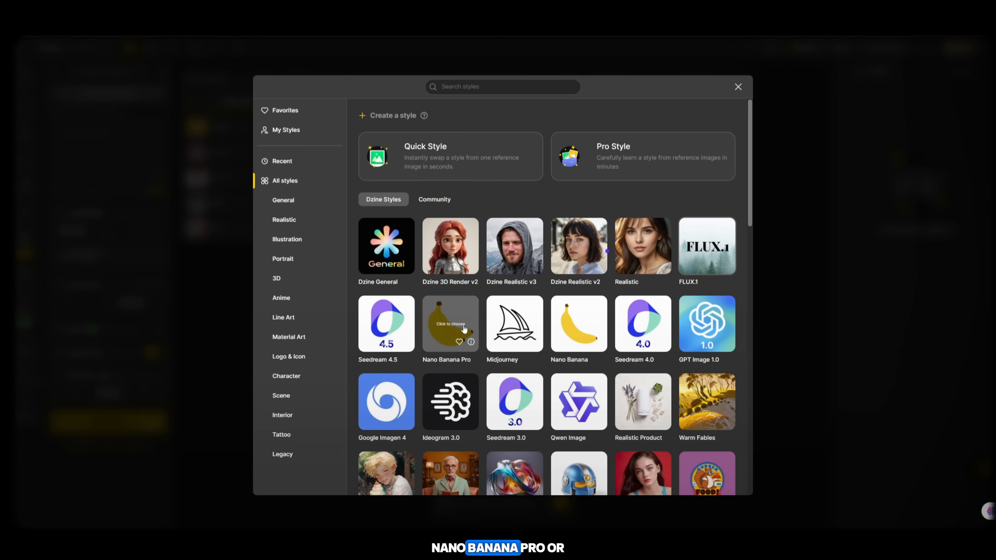
left_click(446, 329)
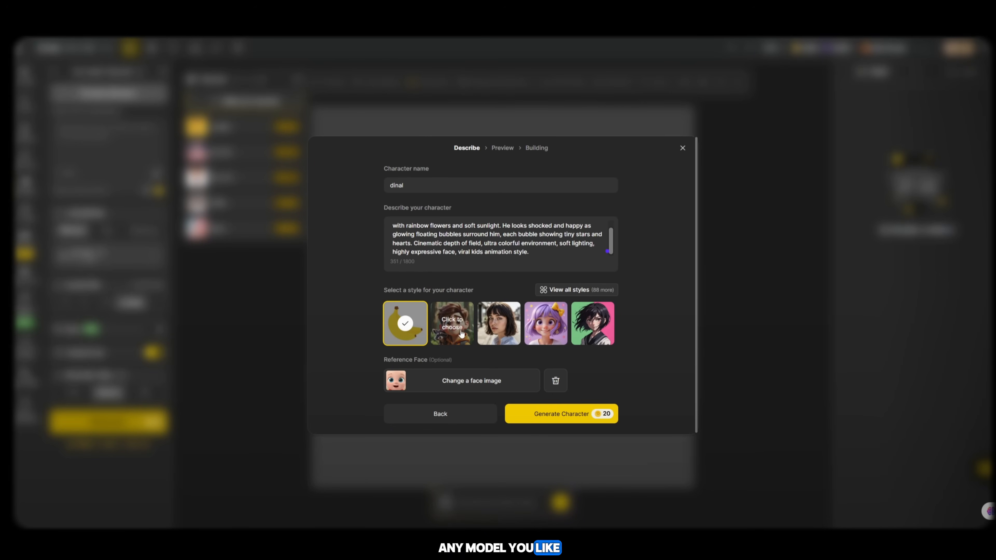
left_click(565, 414)
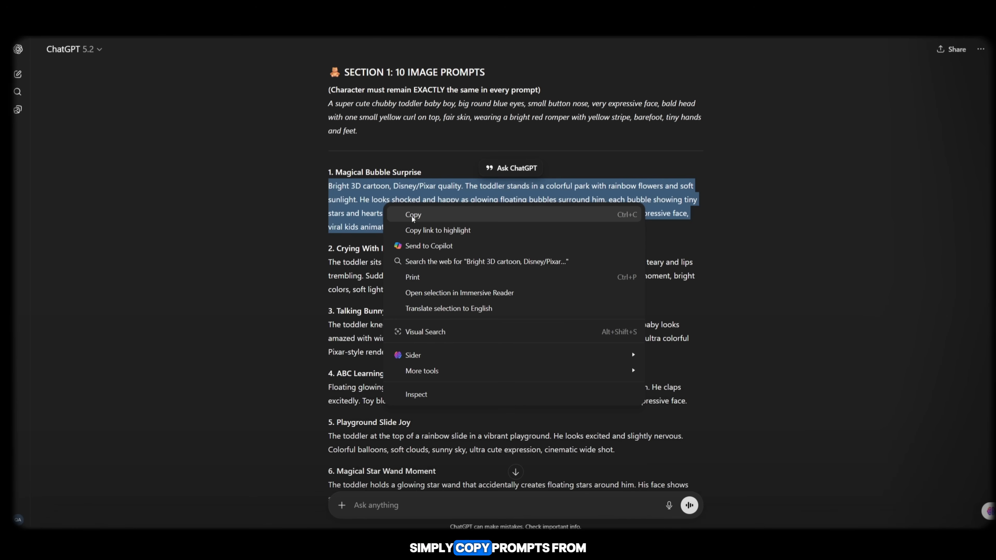
left_click(413, 216)
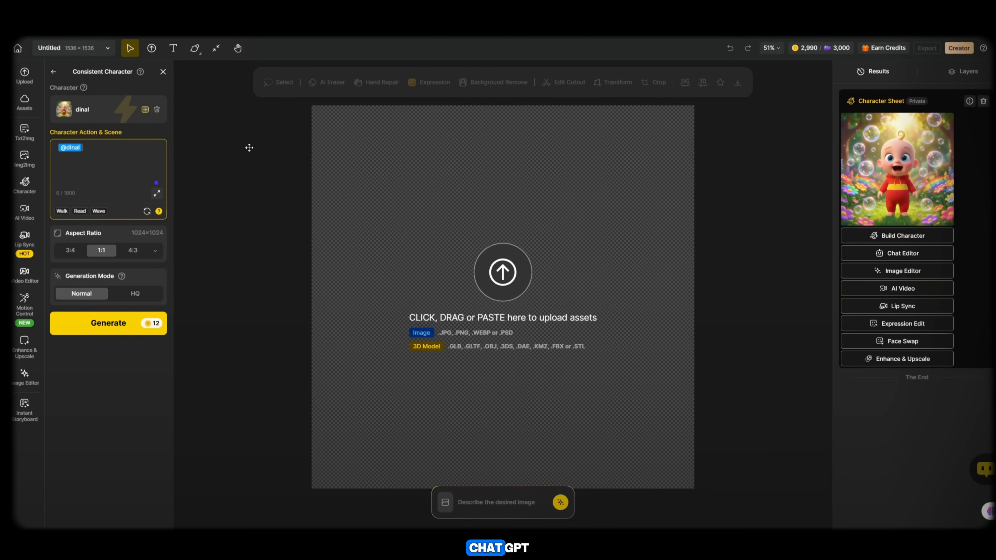
left_click(104, 163)
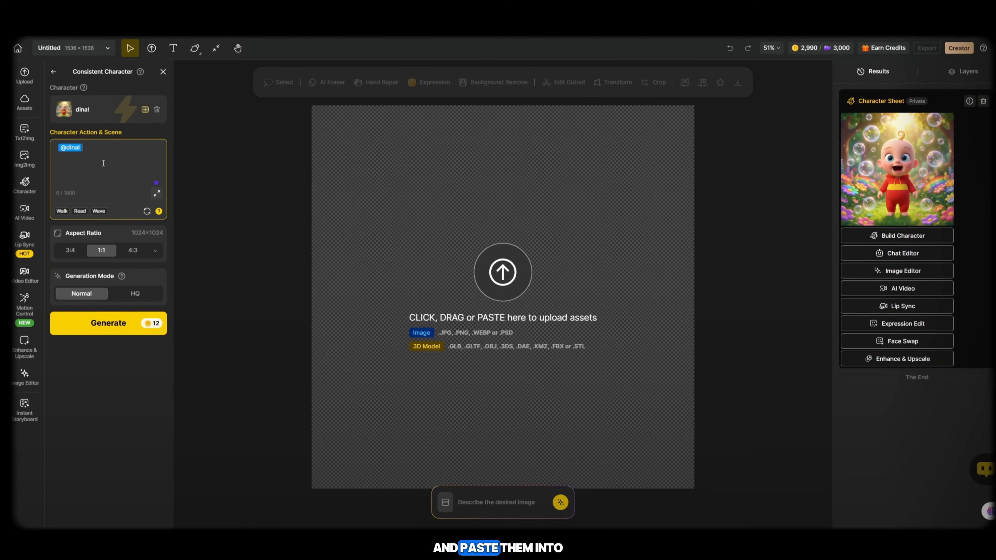
right_click(103, 163)
left_click(126, 255)
Step: Set the aspect ratio to Desktop 16:9 and generate the consistent character scene
left_click(154, 295)
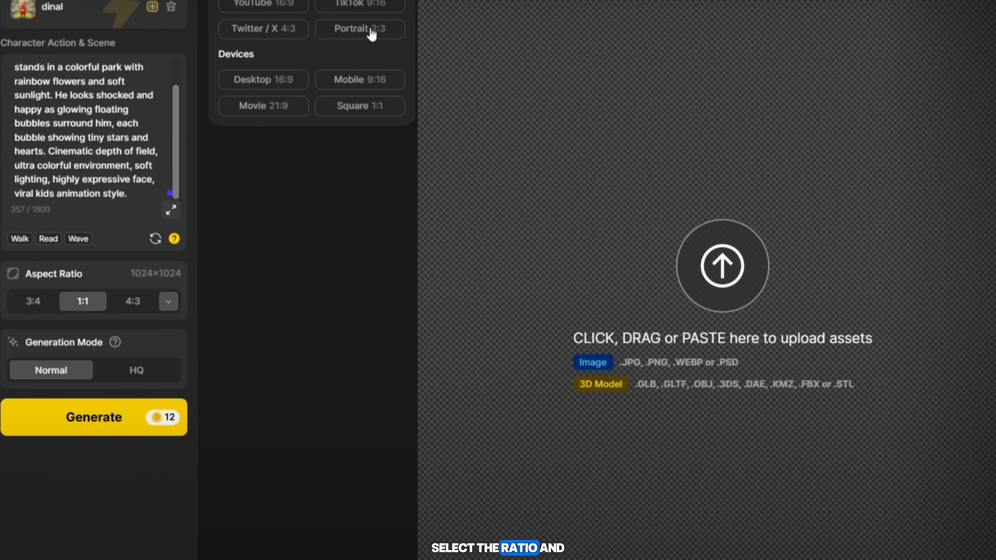
left_click(267, 81)
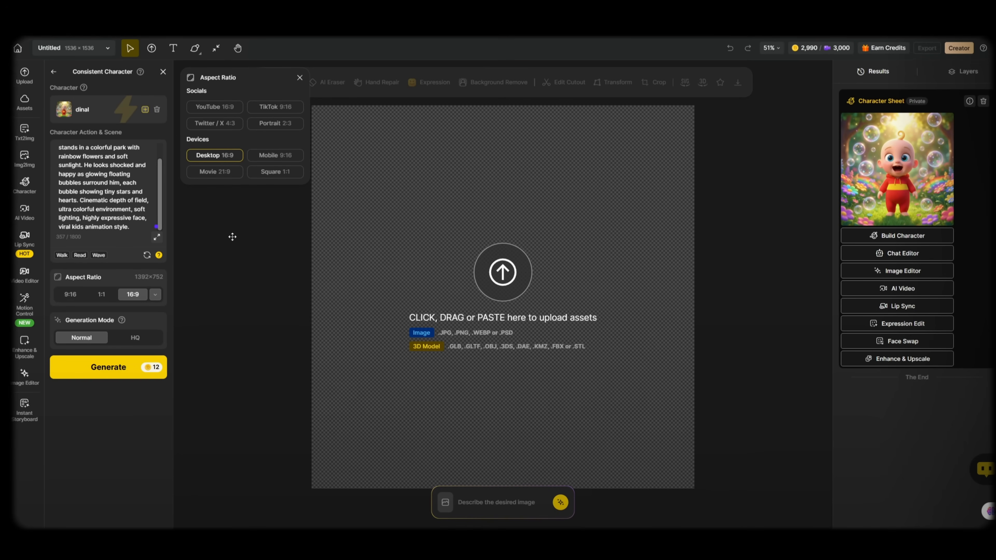
left_click(162, 374)
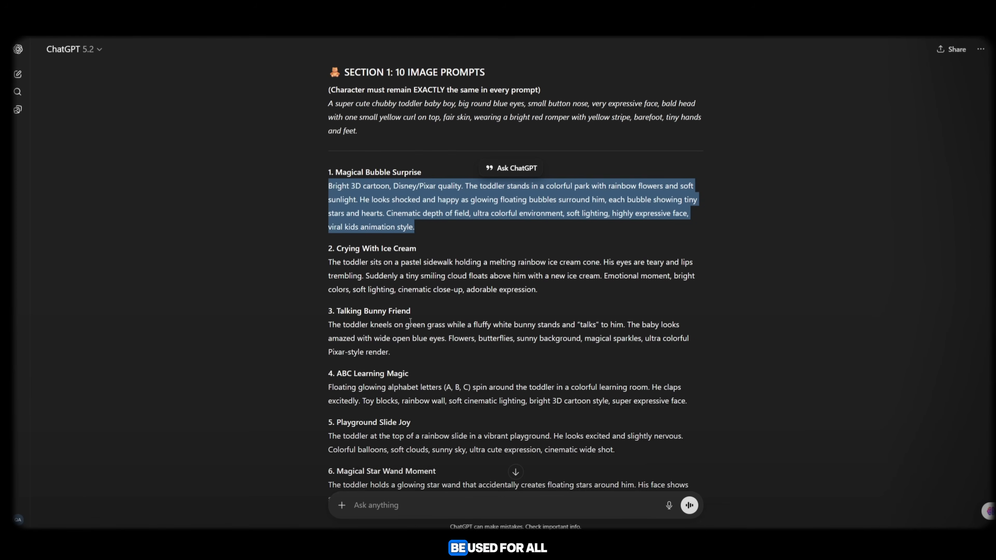
Step: Generate further scenes of the character from the other ChatGPT image prompts, including Crying With Ice Cream and Talking Bunny Friend
left_click_drag(538, 291, 329, 248)
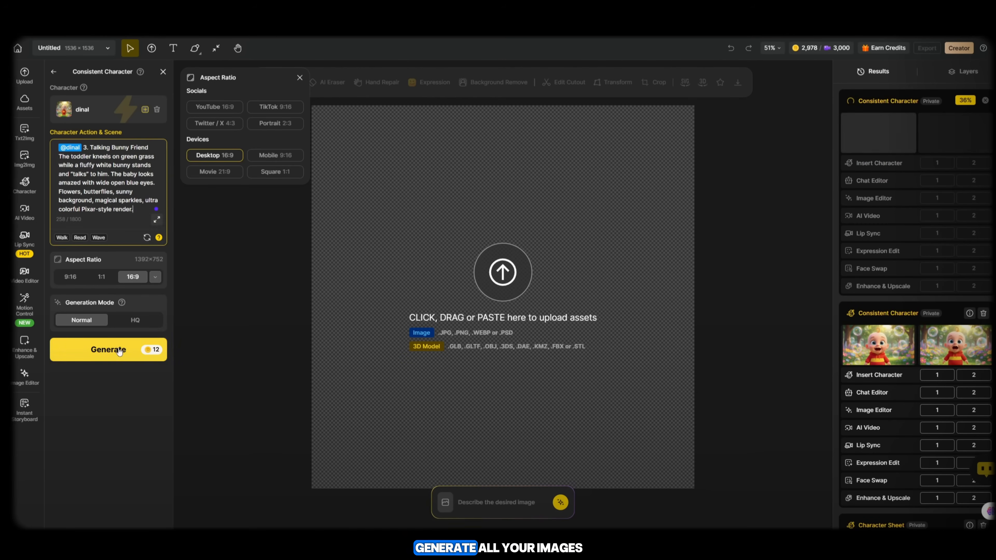
left_click(109, 349)
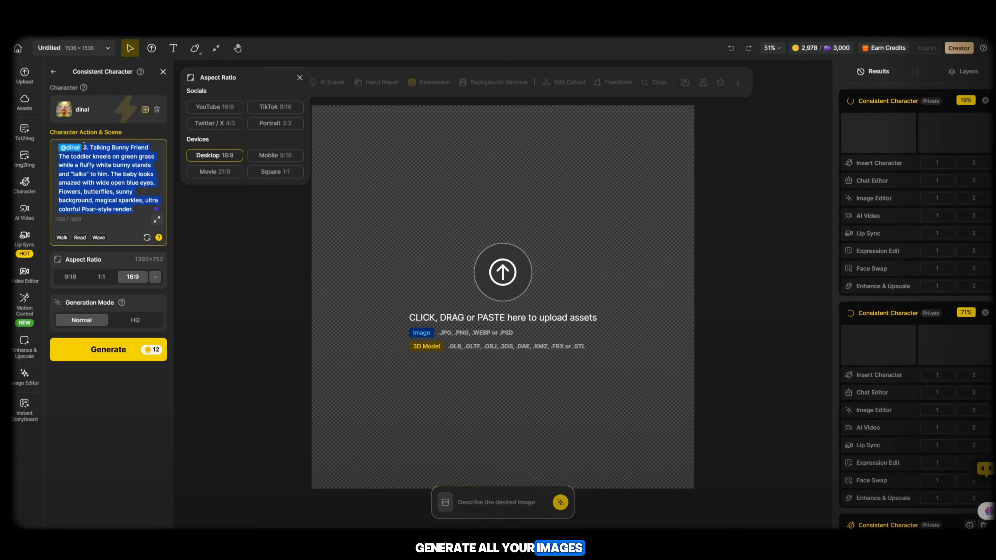
left_click(108, 350)
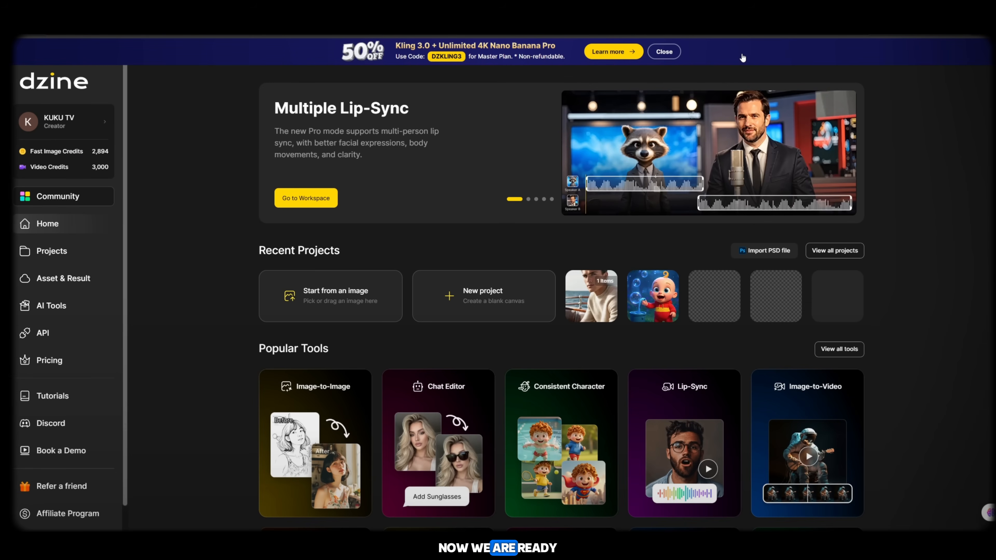
Step: Open the Image-to-Video tool from the Popular Tools on the Dzine home page
scroll(736, 322, "down", 3)
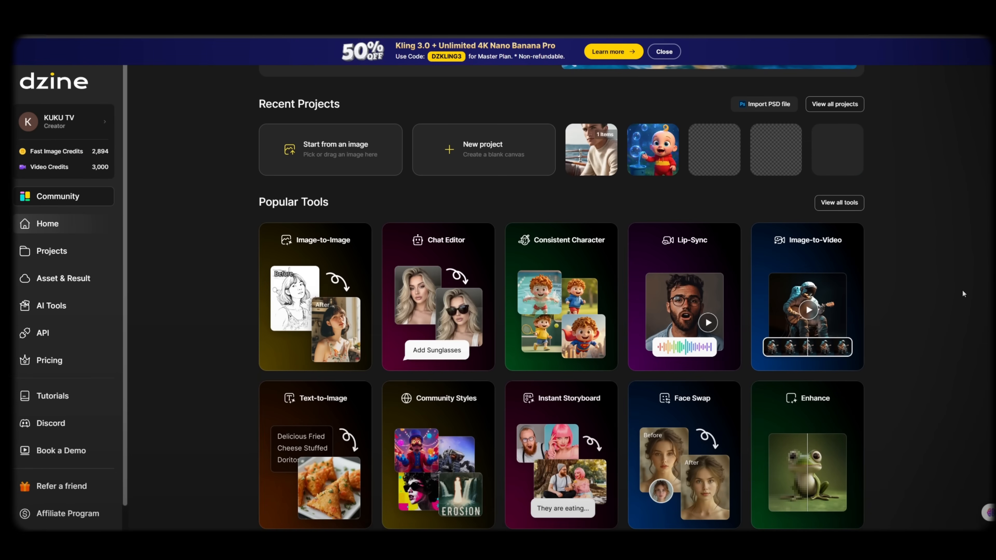
scroll(608, 313, "down", 2)
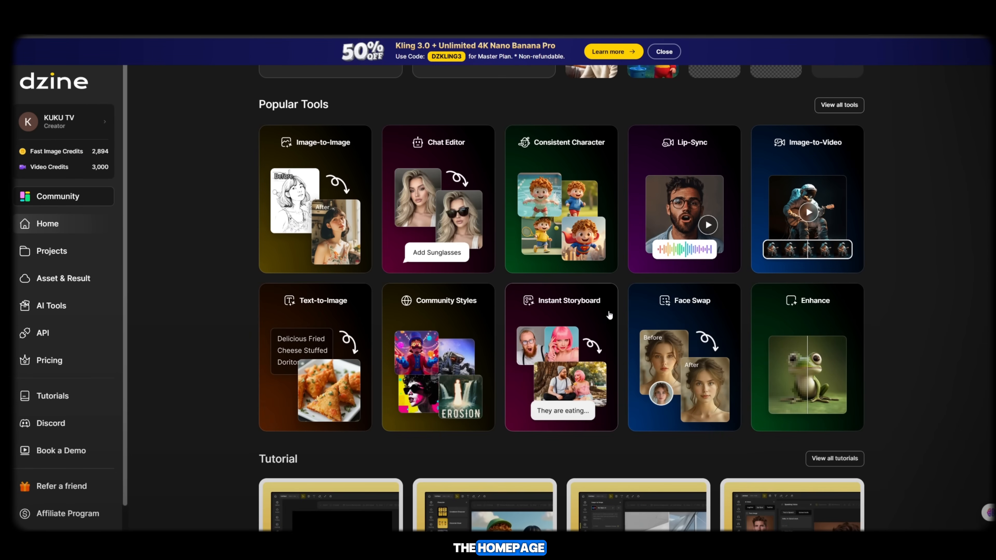
left_click(811, 163)
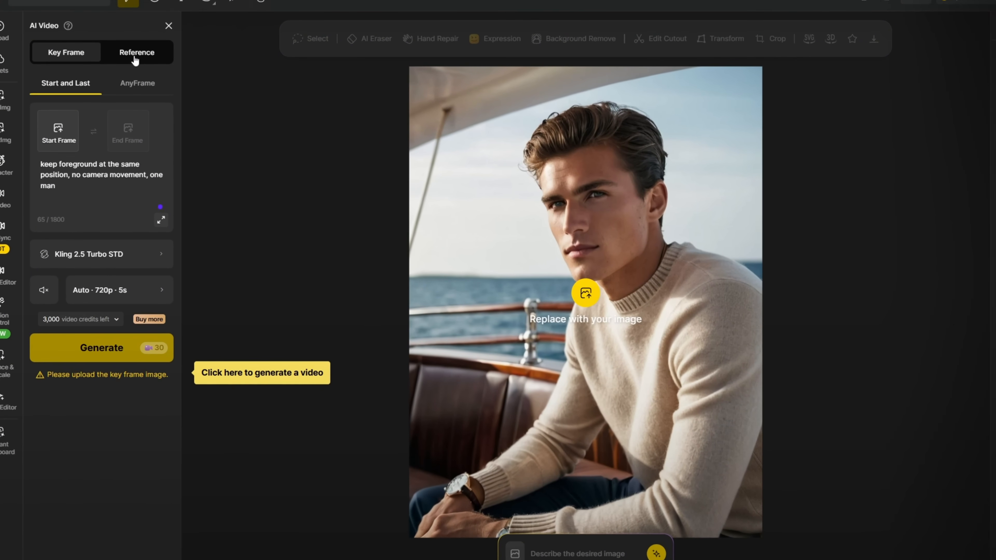
Step: Look through the AI Video modes: Reference, Key Frame and its AnyFrame option
left_click(133, 92)
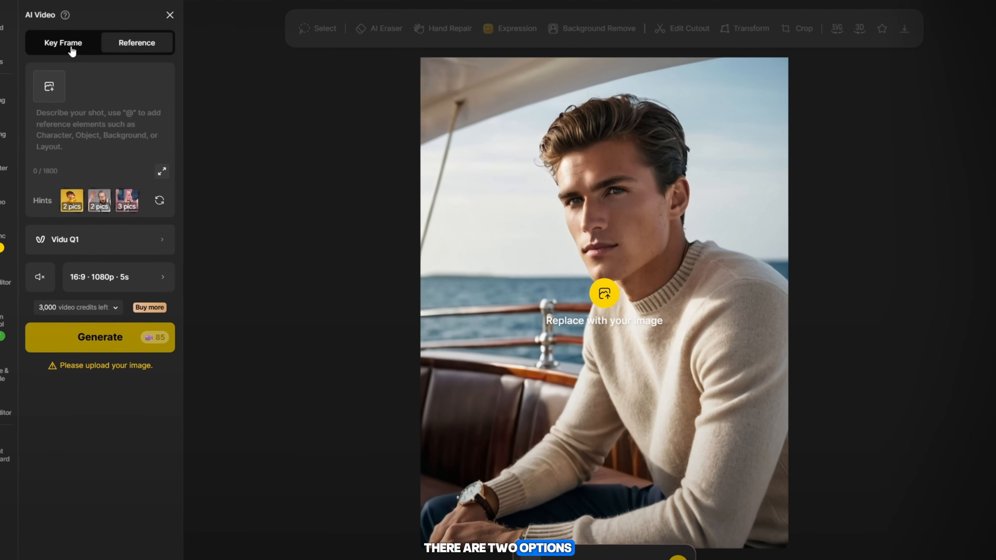
left_click(70, 48)
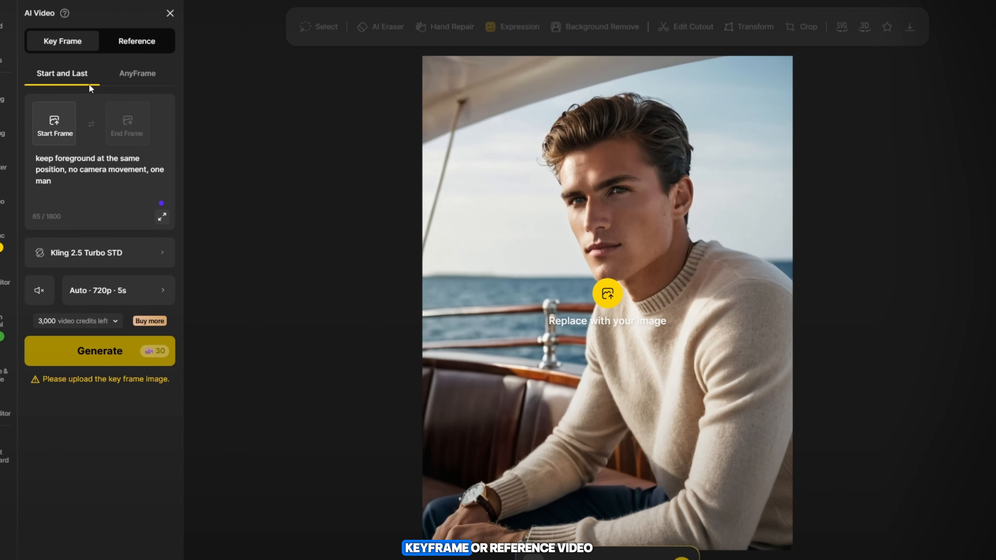
left_click(123, 77)
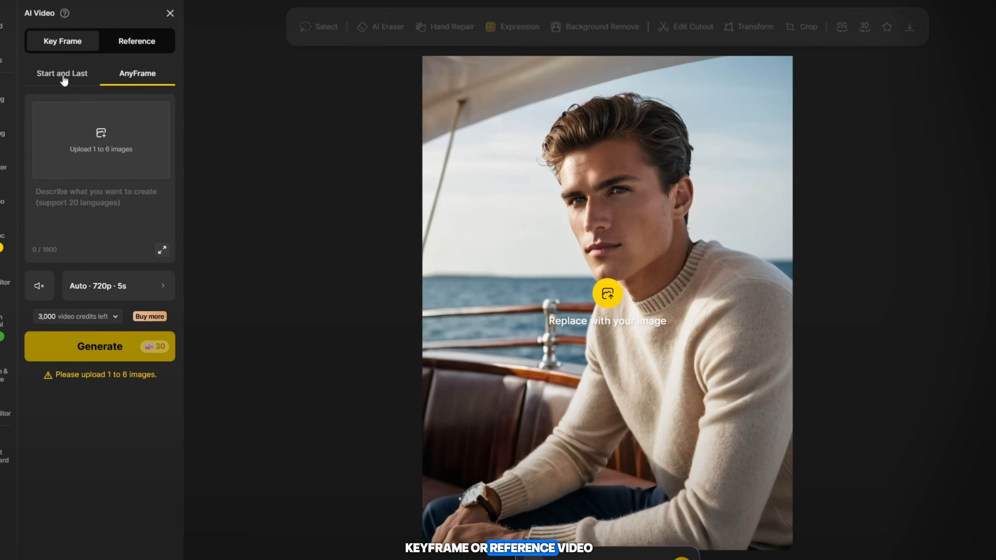
Step: Set up a Start and Last video from the toddler image using Kling 2.5 Turbo Pro, Auto ratio, 1080p and 10s
left_click(117, 286)
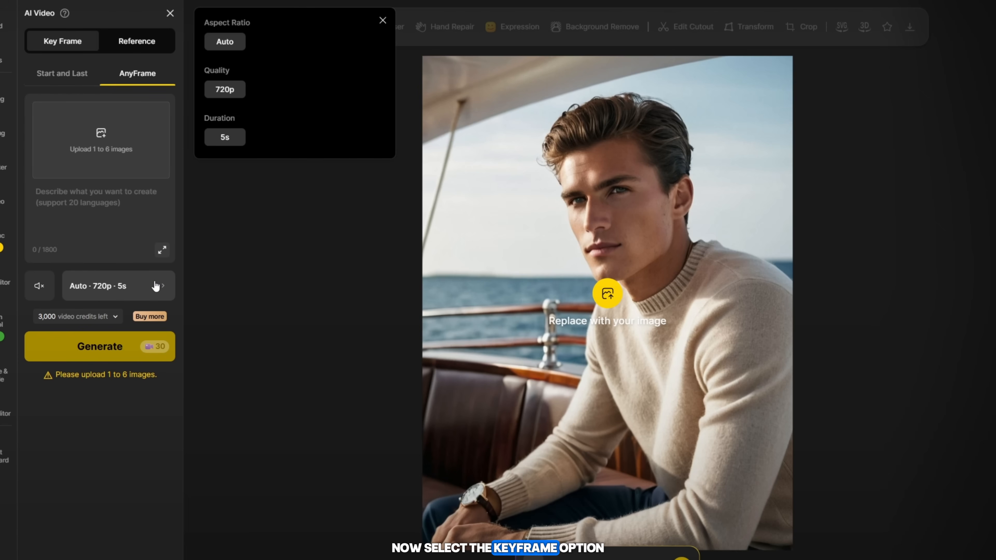
left_click(127, 216)
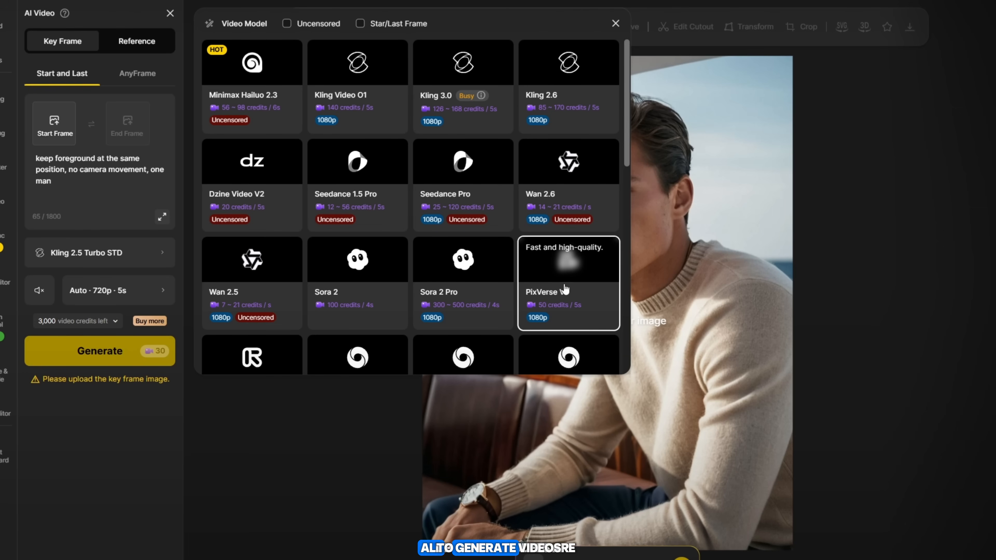
scroll(251, 278, "down", 5)
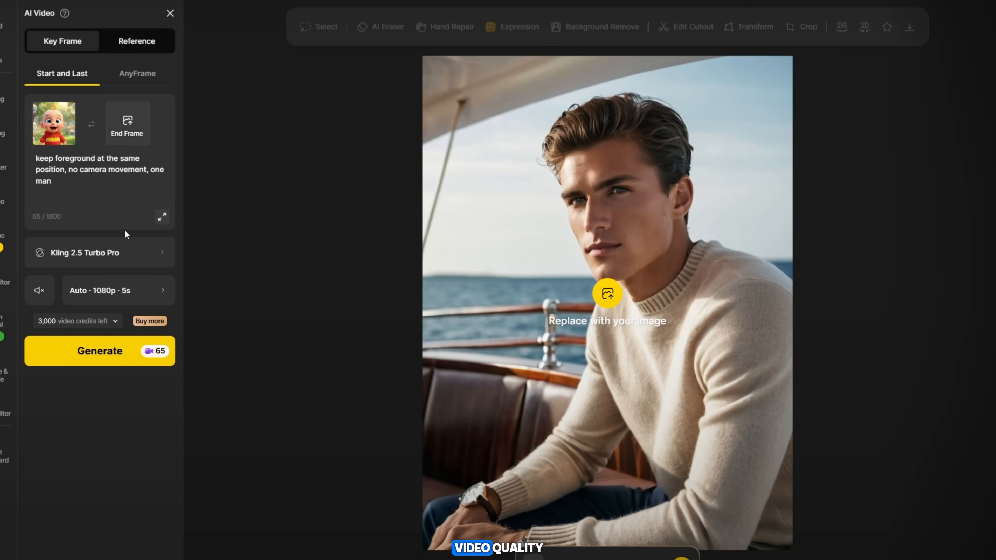
left_click(130, 291)
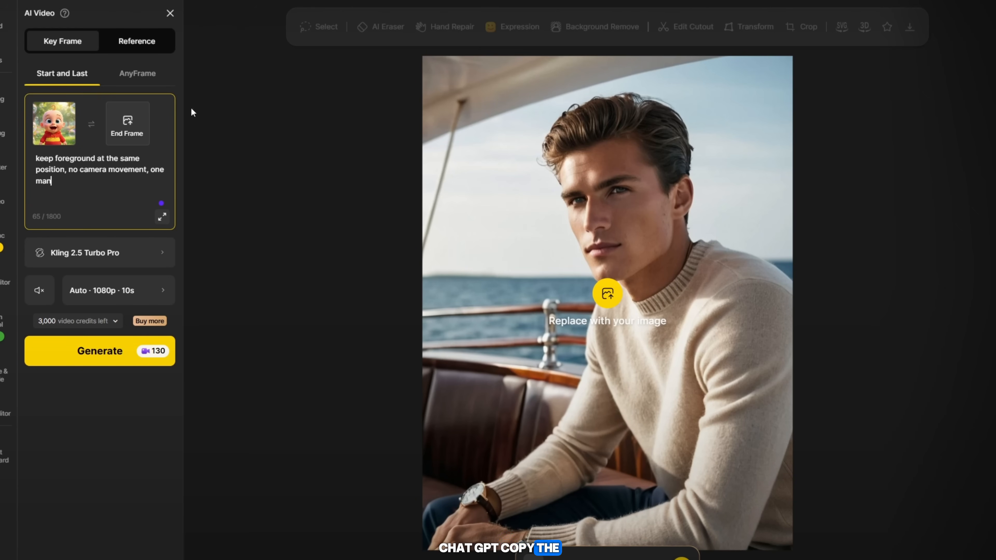
Step: Replace the default video prompt with the copied ChatGPT text about the toddler crying because his toy disappears
key("ctrl+a")
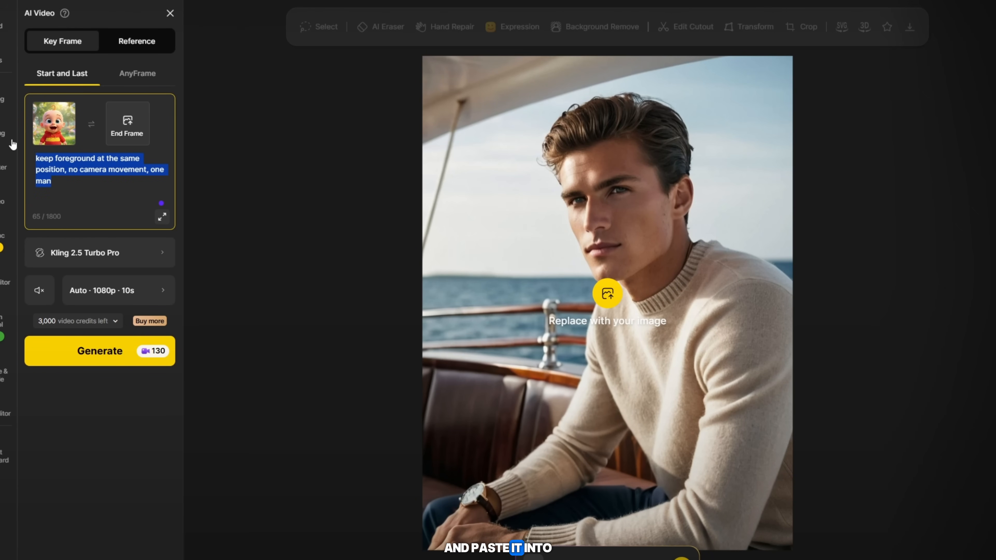
right_click(64, 160)
left_click(111, 269)
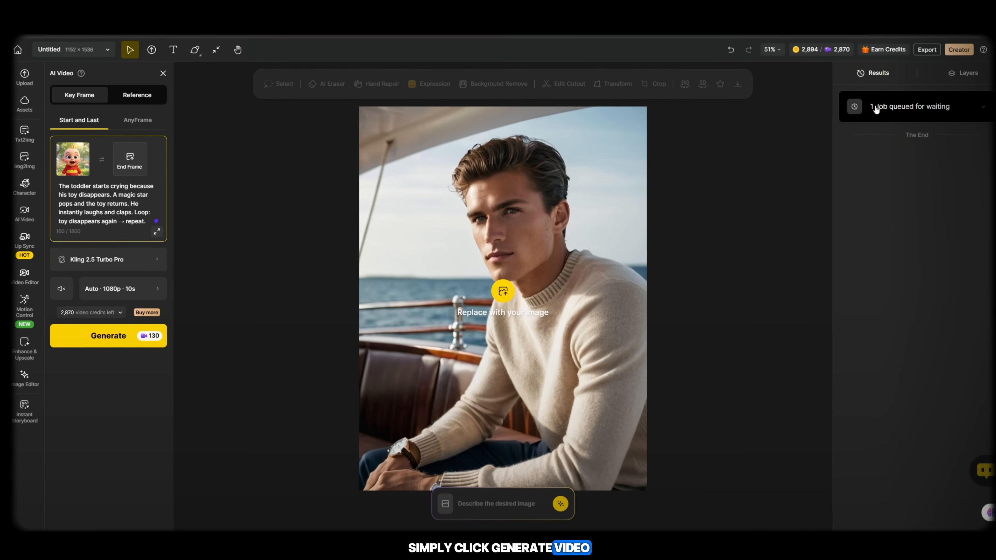
Step: Cancel the queued job that uses the default prompt and generate the video with the toddler crying prompt
left_click(876, 108)
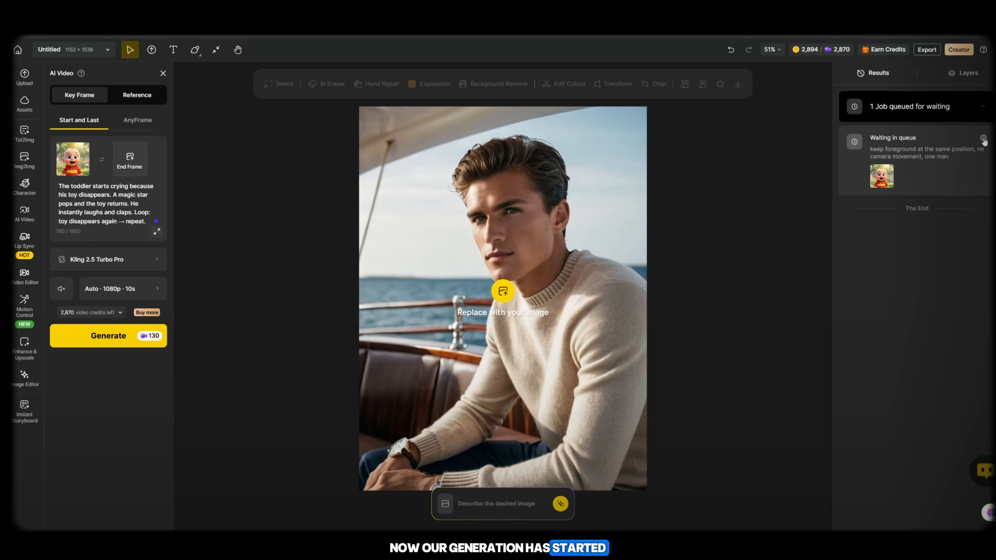
left_click(984, 138)
left_click(524, 314)
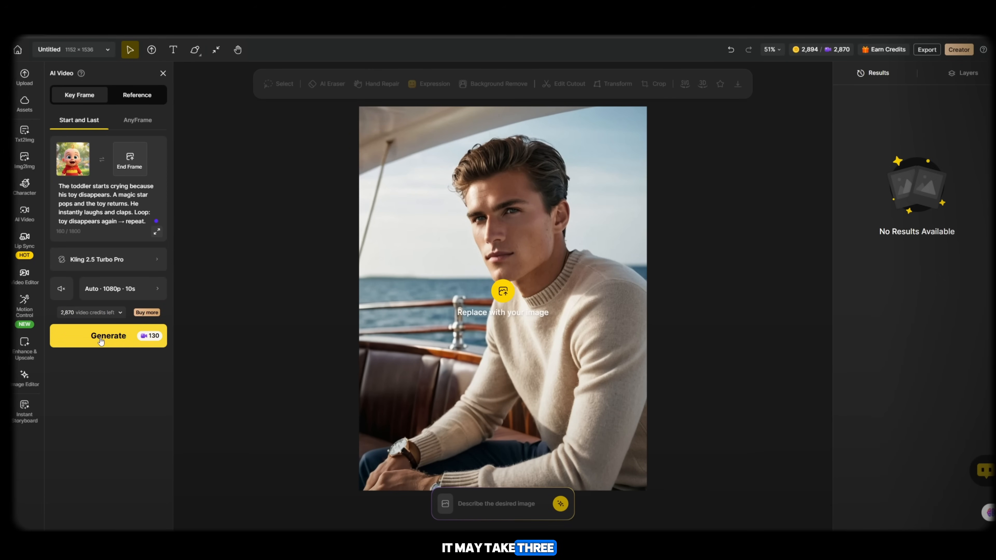
triple_click(64, 191)
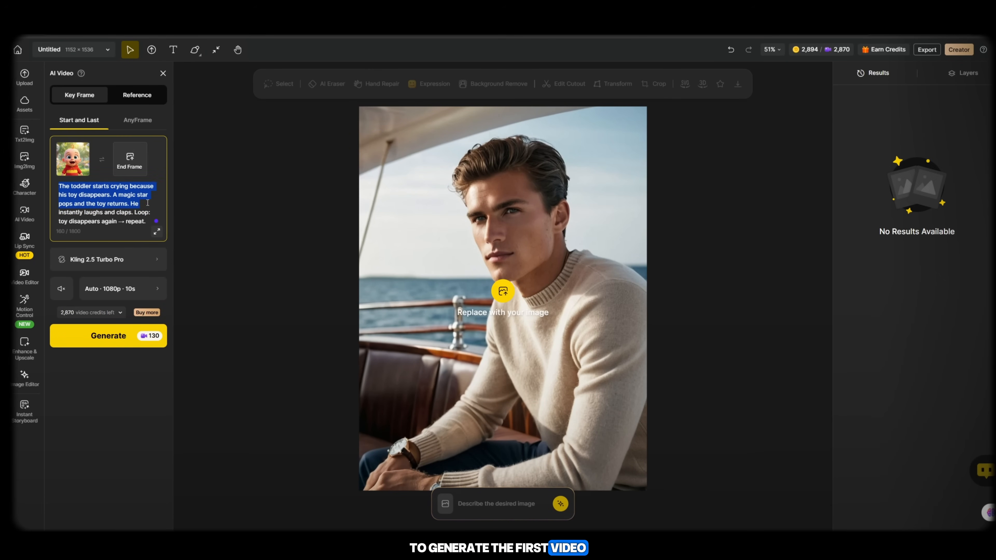
left_click(89, 346)
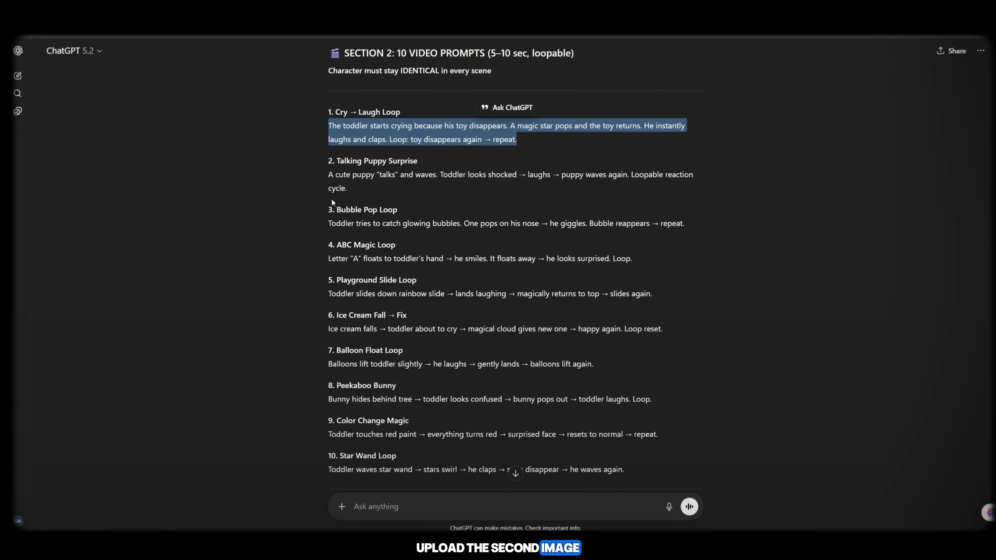
Step: Replace the video prompt with the Talking Puppy Surprise text from ChatGPT and choose the Kling 2.6 model
left_click_drag(326, 175, 380, 187)
right_click(388, 189)
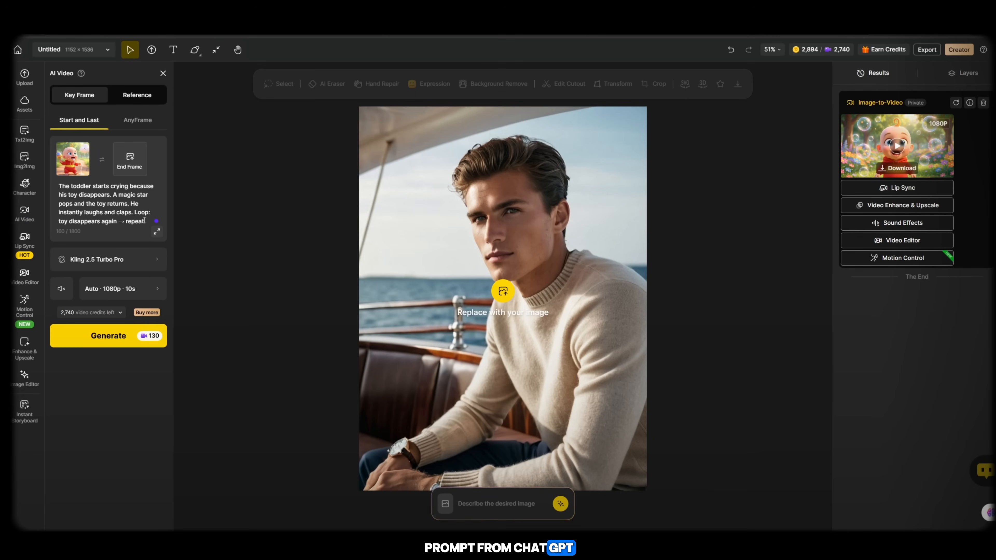
left_click_drag(145, 221, 58, 186)
right_click(96, 200)
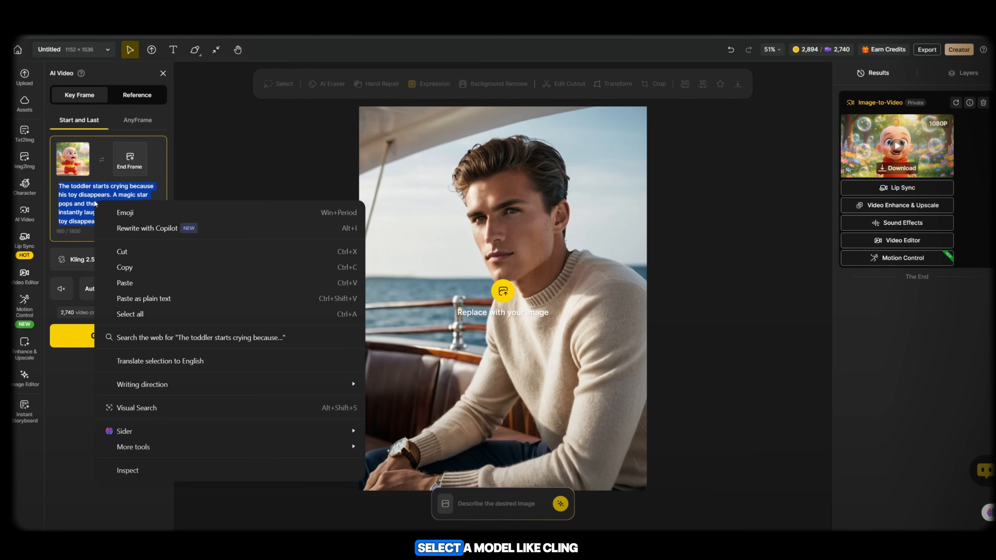
left_click(126, 282)
left_click(126, 260)
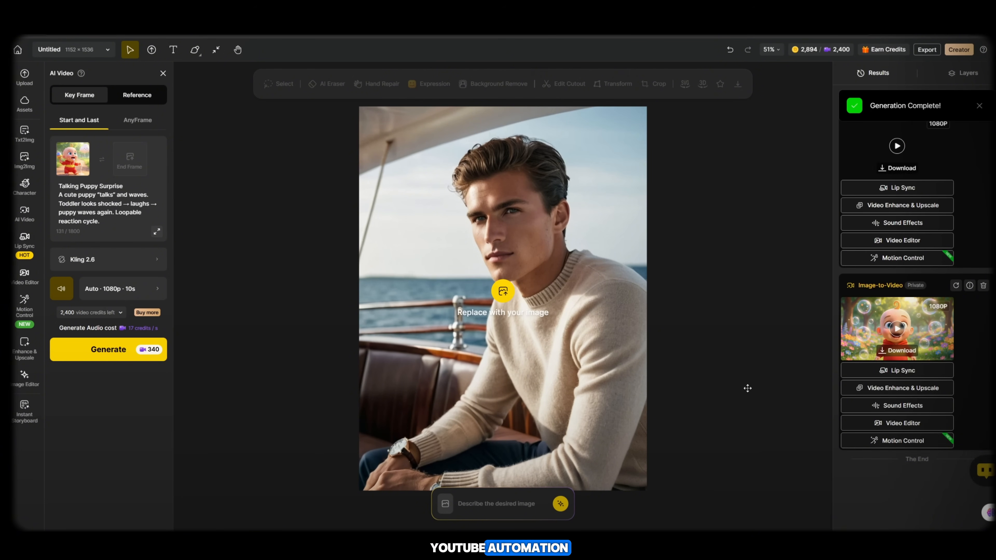
Step: Generate a Bubble Pop Loop video from the toddler and bunny image with Wan 2.5, 1080p and 10s, toggling its audio option
left_click(899, 157)
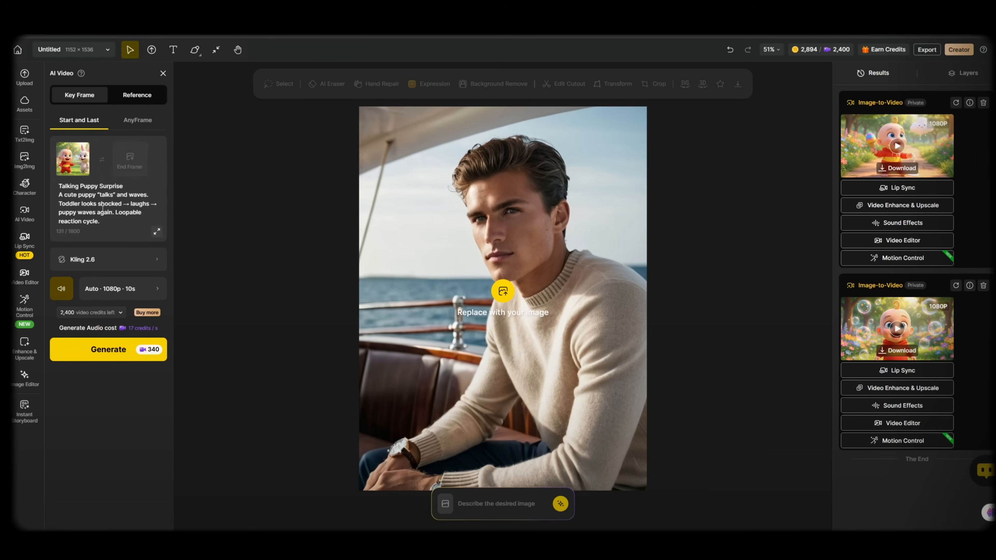
key("ctrl+a")
type(". Bubble Pop Loop Toddler tries to catch glowing bubbles. One pops on his nose → he giggles. Bubble reappears → repeat.")
left_click(108, 259)
scroll(354, 212, "down", 2)
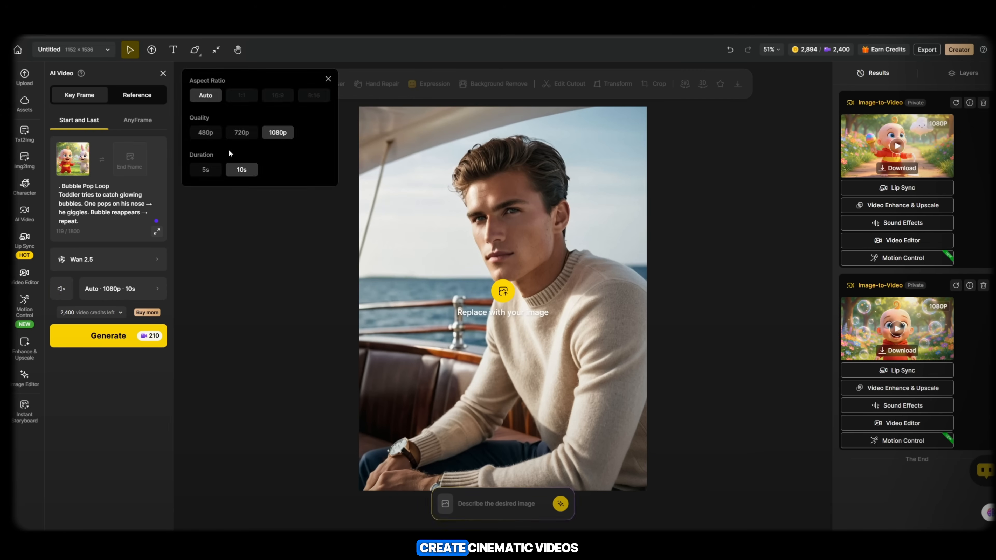
left_click(61, 288)
left_click(108, 336)
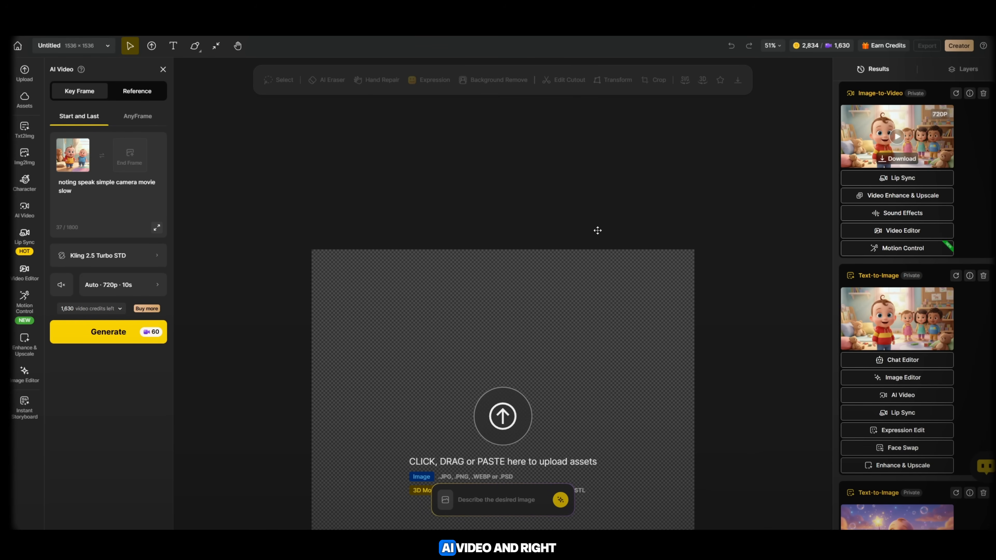
Step: Start a lip sync for the classroom video and use the face of the toddler in the red and yellow hoodie
scroll(597, 230, "down", 2)
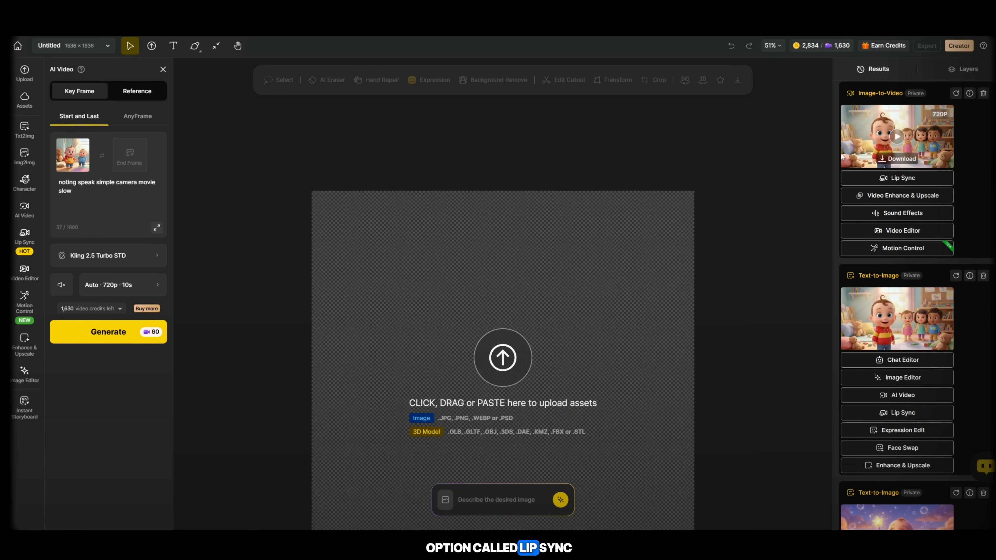
left_click(925, 177)
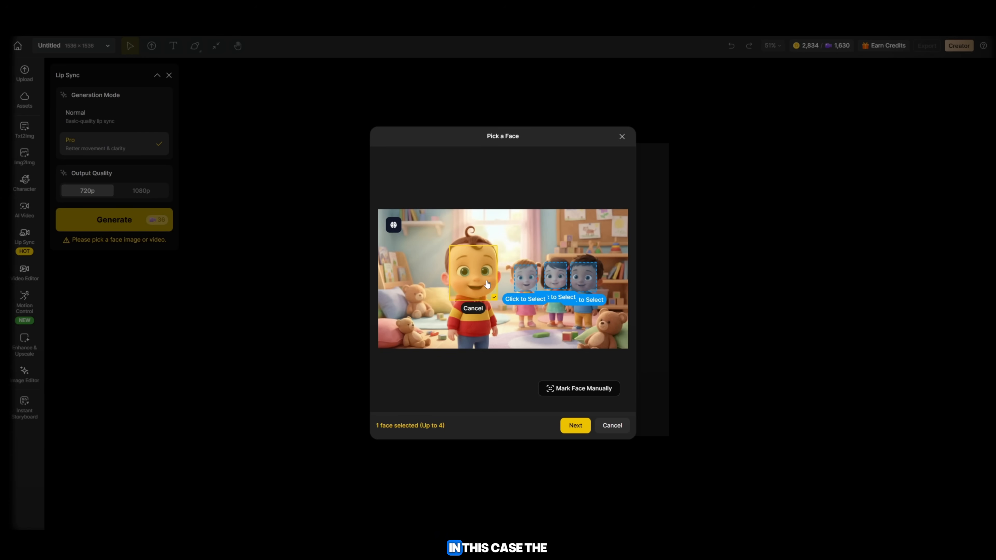
left_click(578, 427)
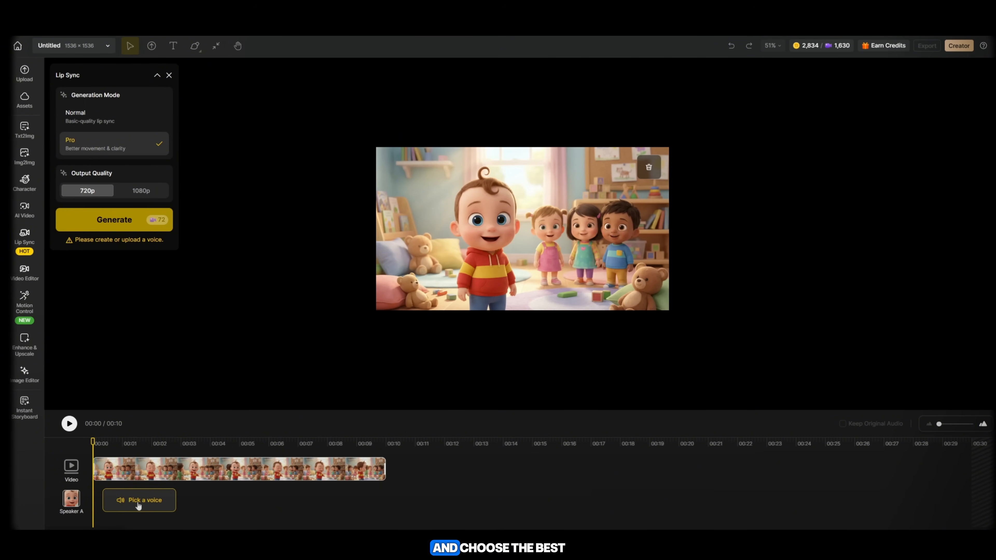
Step: Choose the Cherry Twinkle text-to-speech voice for Speaker A in the classroom video
left_click(138, 504)
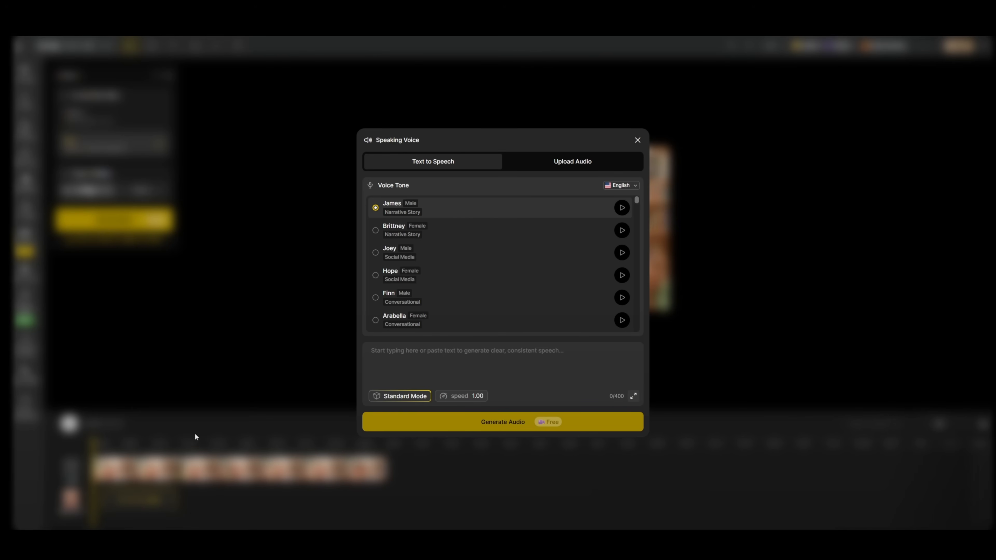
scroll(408, 267, "down", 3)
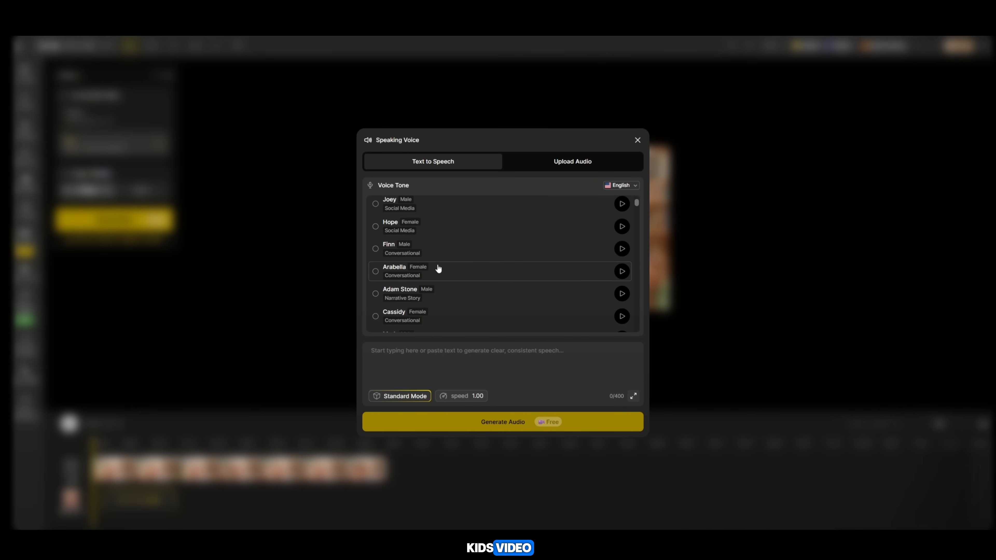
scroll(429, 276, "down", 5)
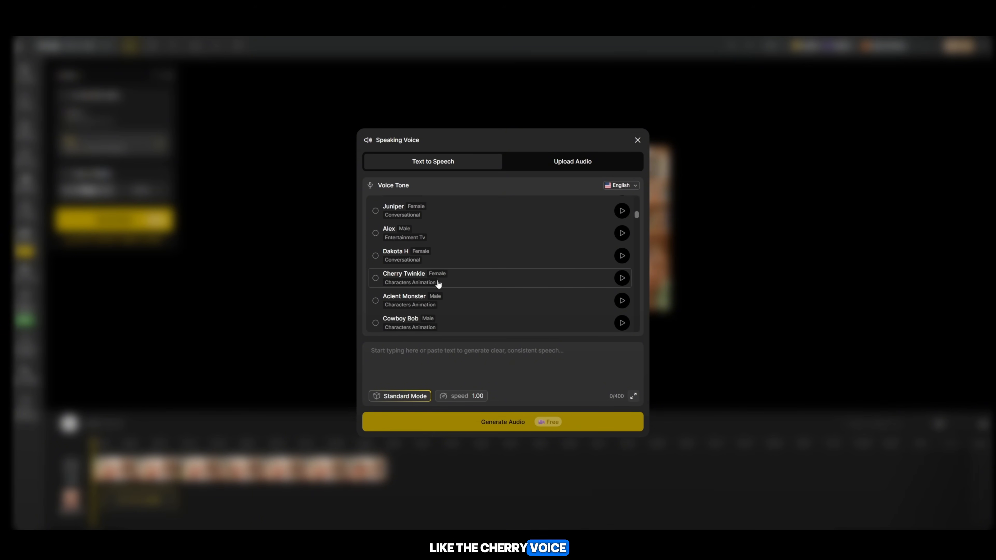
left_click(403, 281)
Step: Paste the "Hello friends. Welcome to our classroom." script, generate the speech audio and apply it to Speaker A
left_click(468, 359)
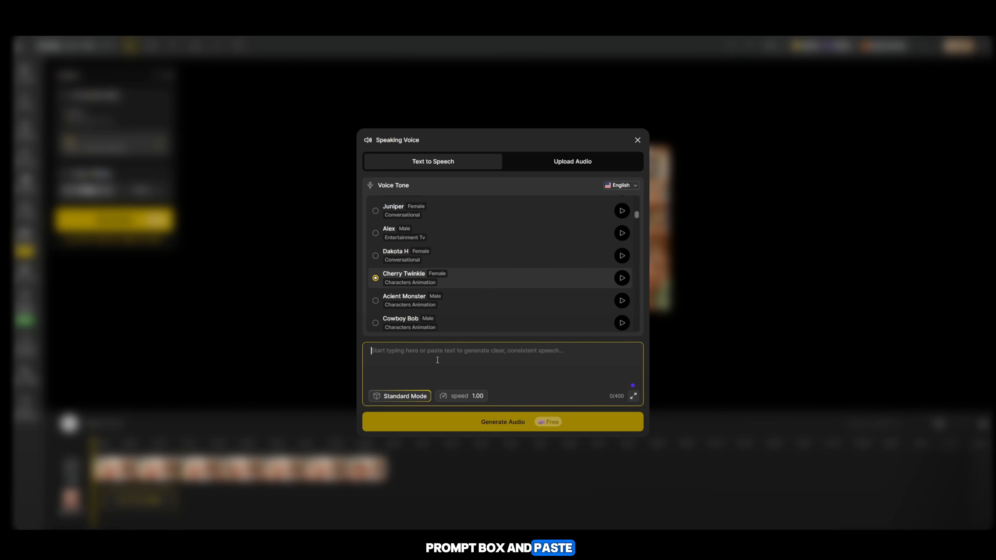
right_click(437, 360)
left_click(459, 238)
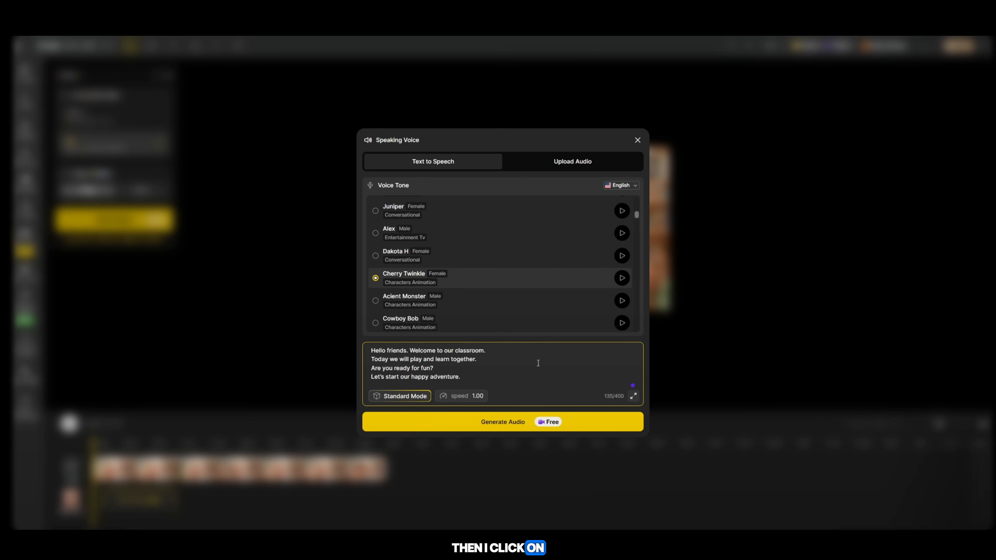
left_click(461, 428)
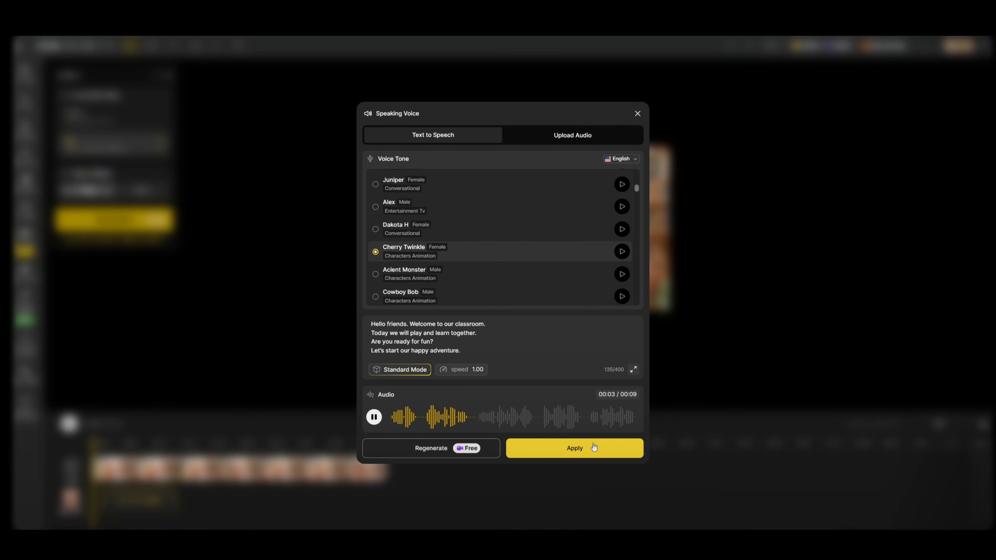
left_click(595, 447)
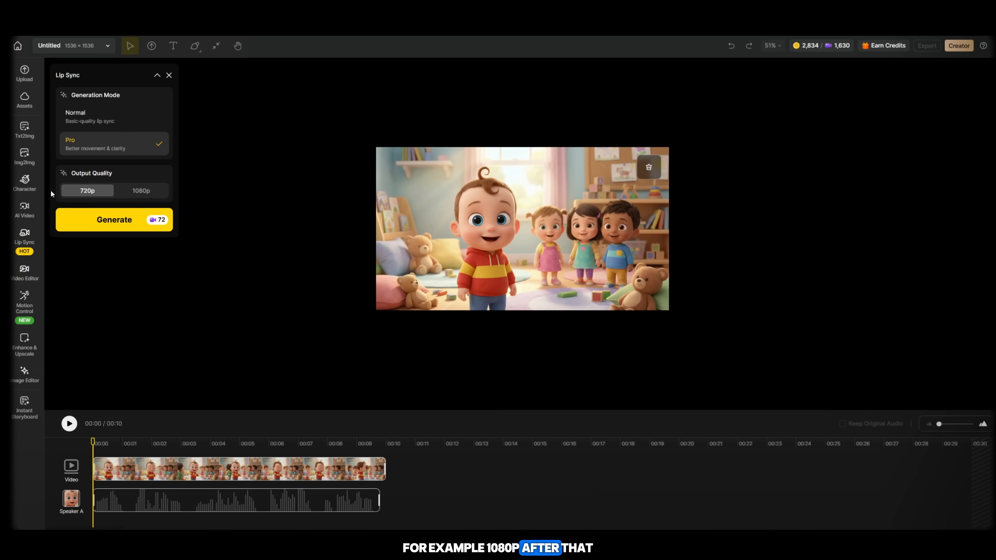
Step: Return to AI Video and play the lip-synced classroom video from the results
left_click(24, 210)
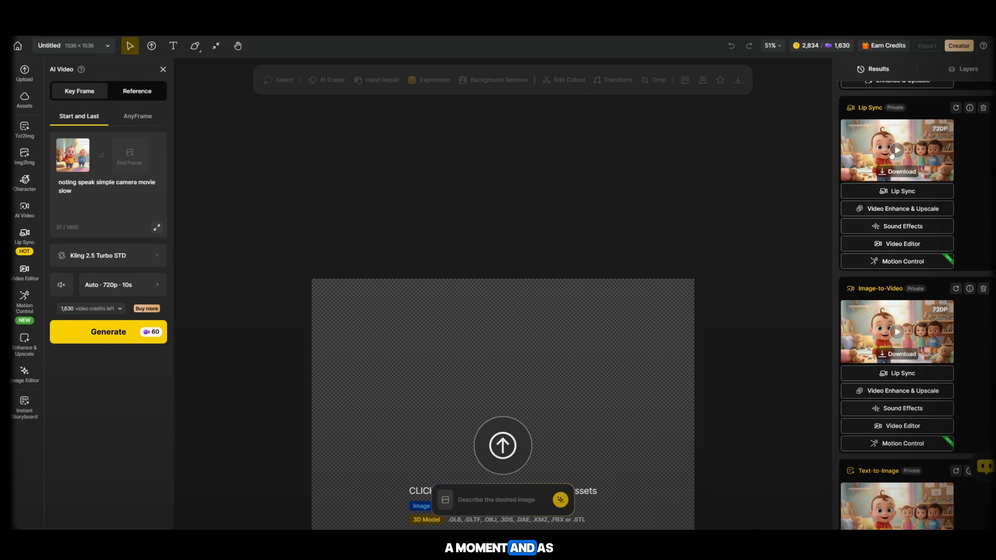
left_click(895, 151)
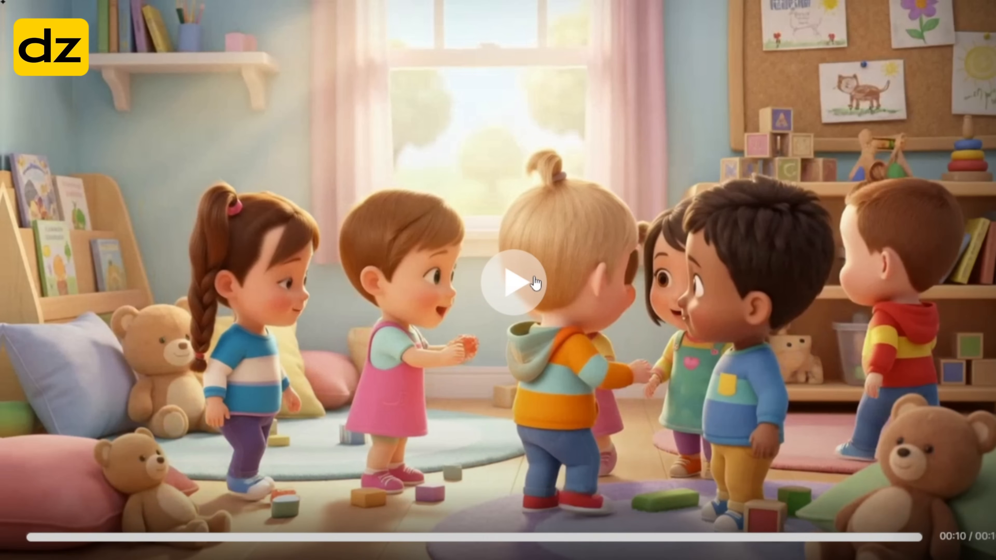
left_click(626, 320)
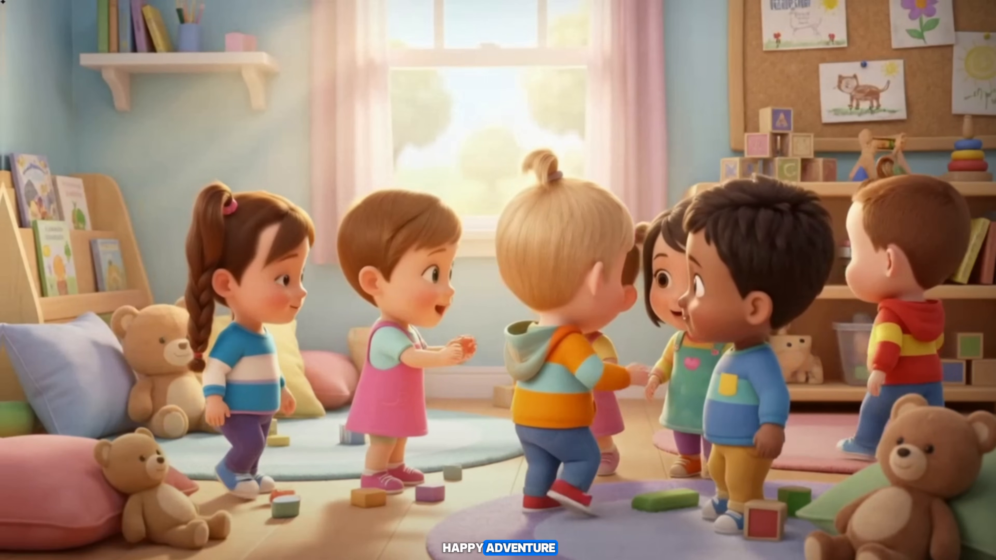
key("Escape")
left_click(902, 142)
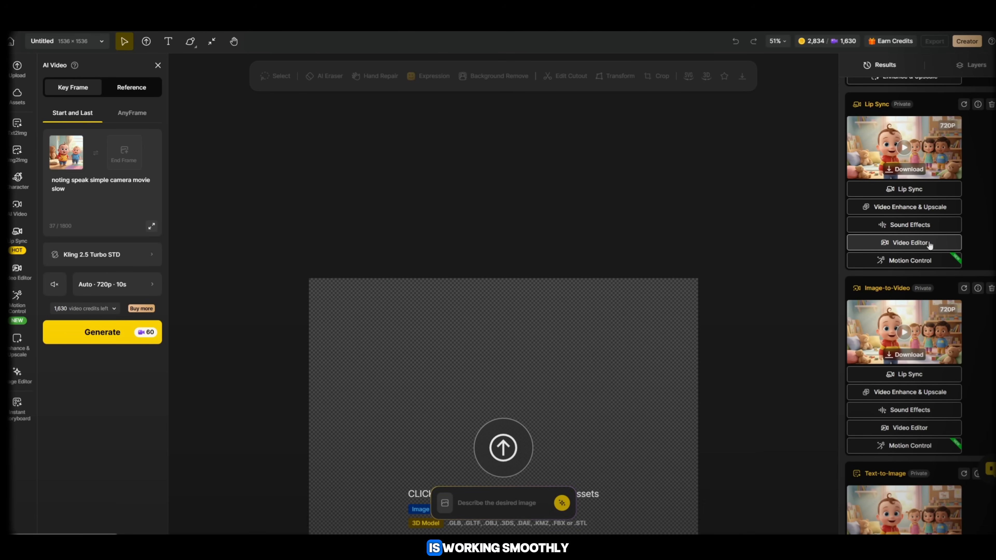
Step: Start a lip sync for the scene with two toddlers and use the face of the one in the yellow hoodie
scroll(929, 245, "up", 5)
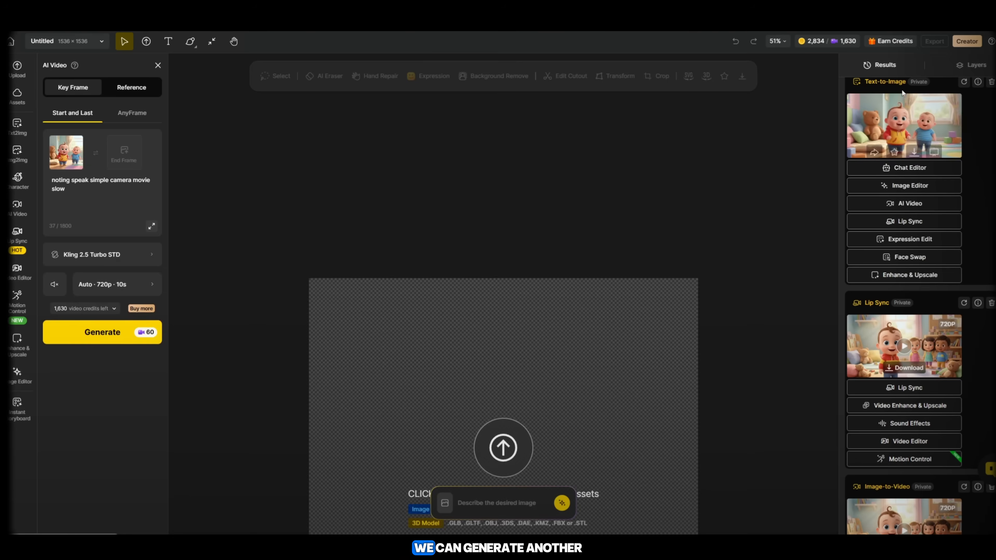
left_click(884, 154)
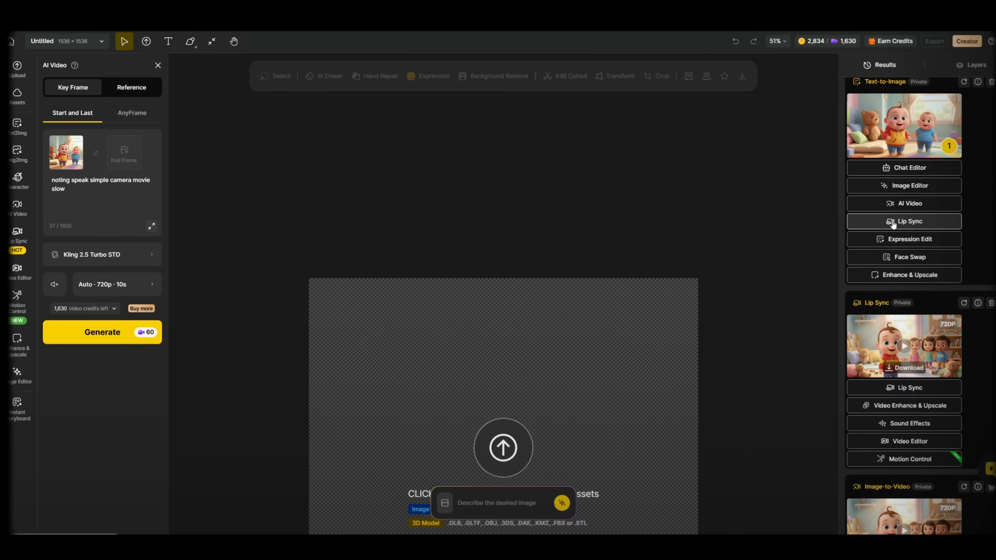
left_click(893, 223)
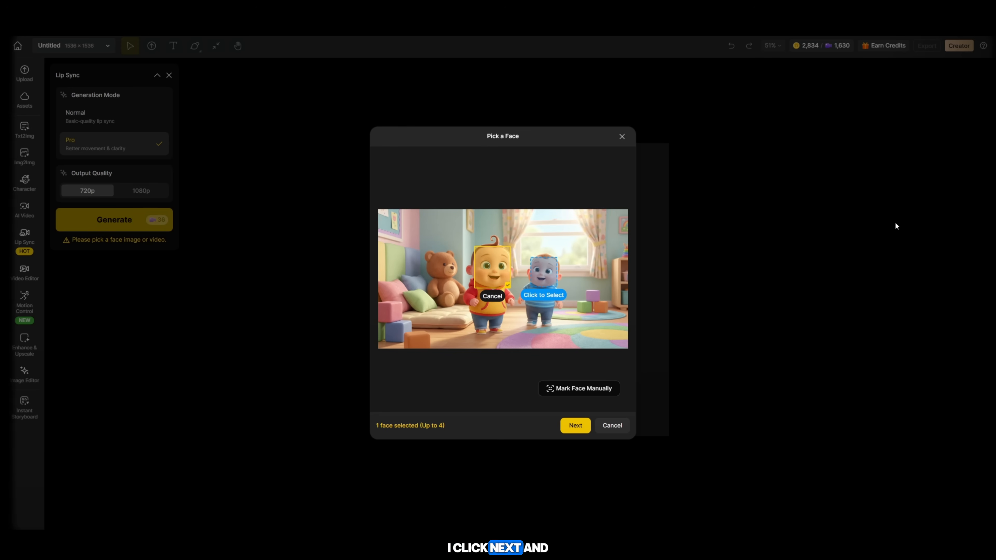
left_click(575, 426)
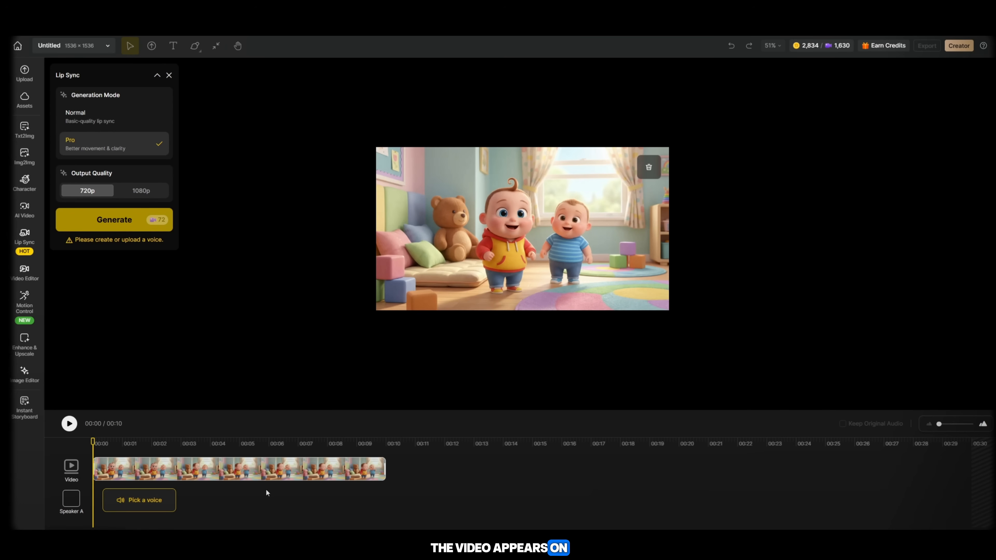
Step: Choose the Cherry Twinkle voice for the two-toddler scene and paste the "Hello friends. Welcome to our classroom." script
left_click(159, 497)
scroll(436, 308, "down", 5)
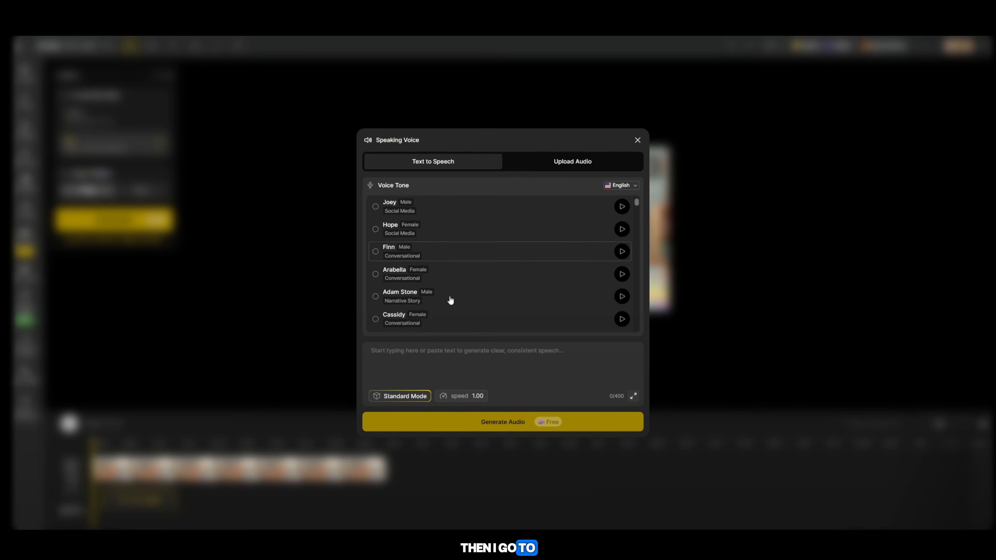
scroll(448, 293, "down", 2)
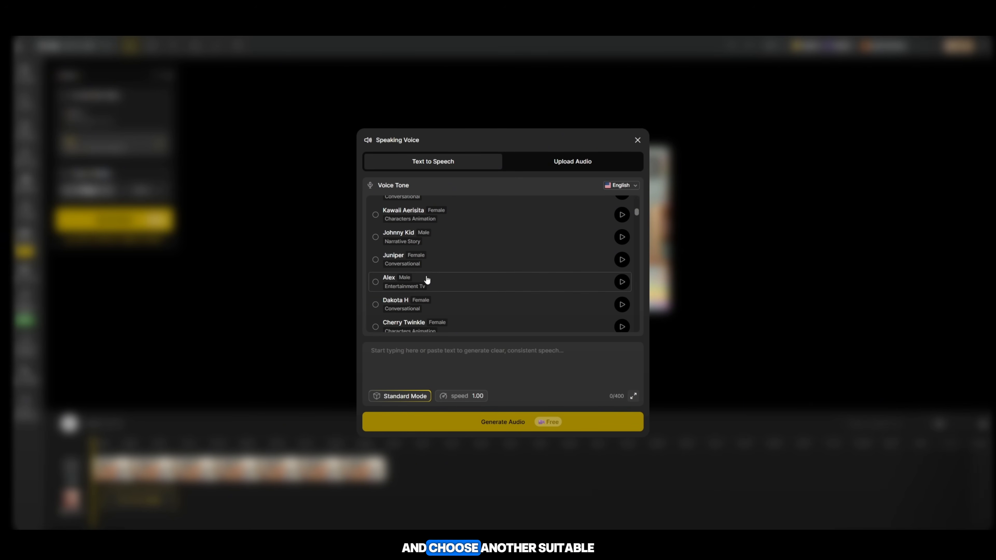
right_click(491, 371)
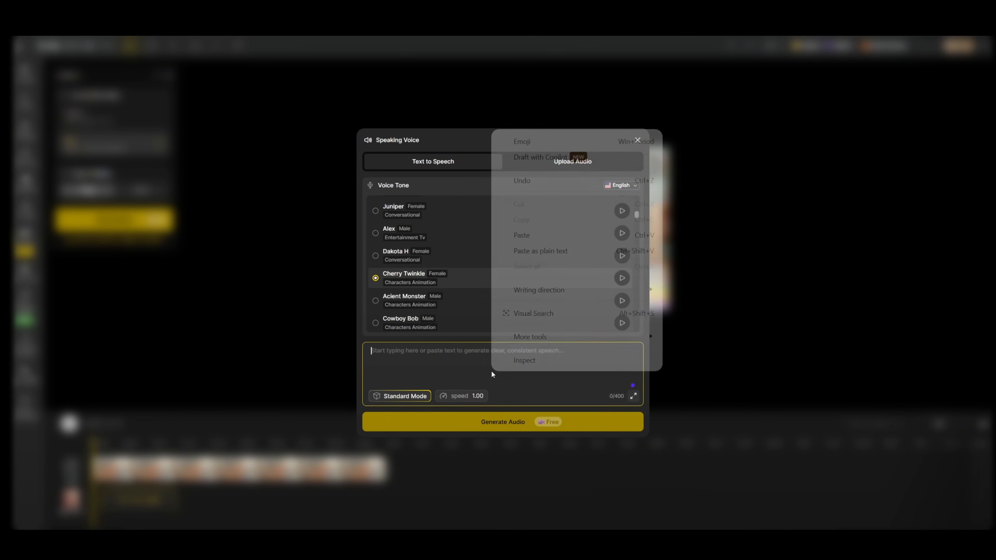
left_click(533, 241)
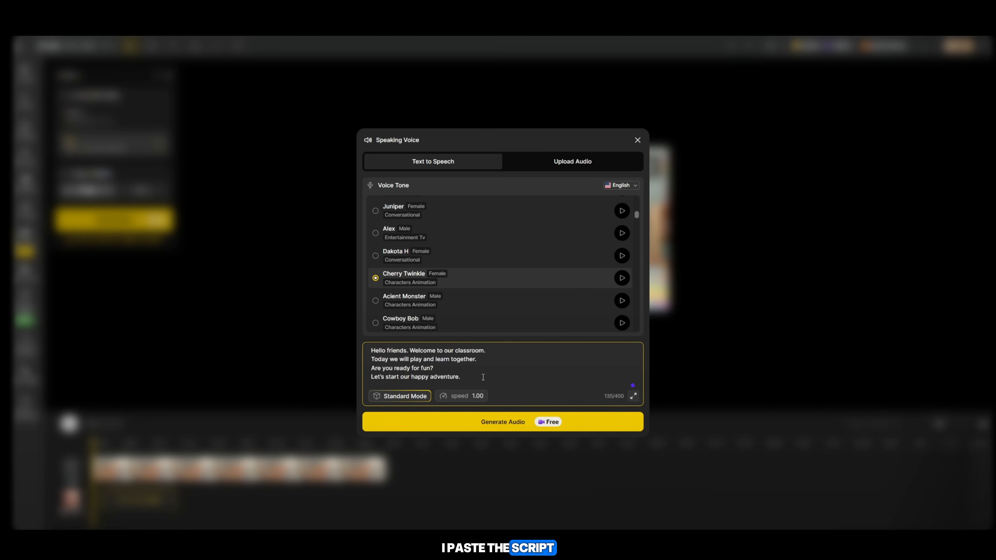